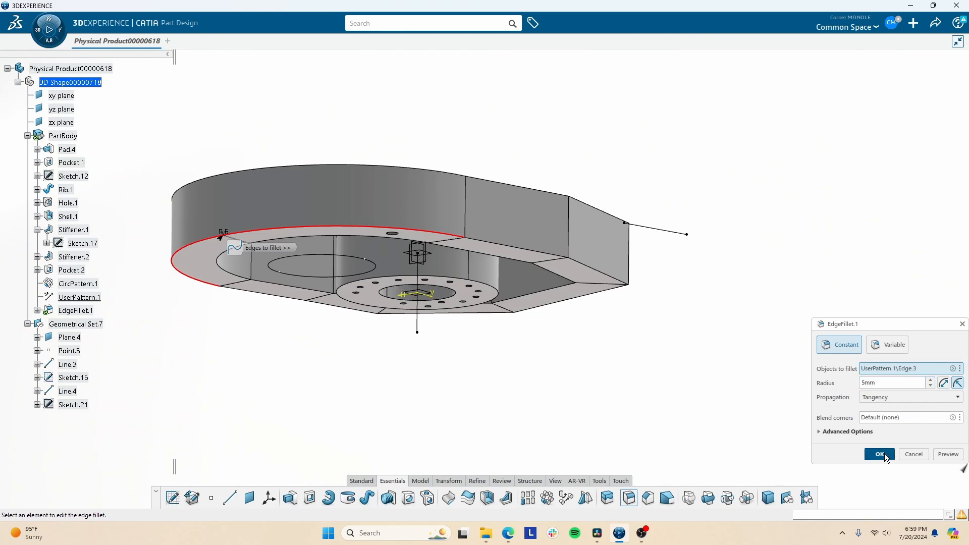
- Apply the failing fillet, dismiss the update error, and clear the edge from Objects to fillet
{"action": "left_click", "coordinate": [884, 456]}
{"action": "left_click", "coordinate": [544, 310]}
{"action": "middle_click_drag", "start_coordinate": [505, 264], "coordinate": [442, 370]}
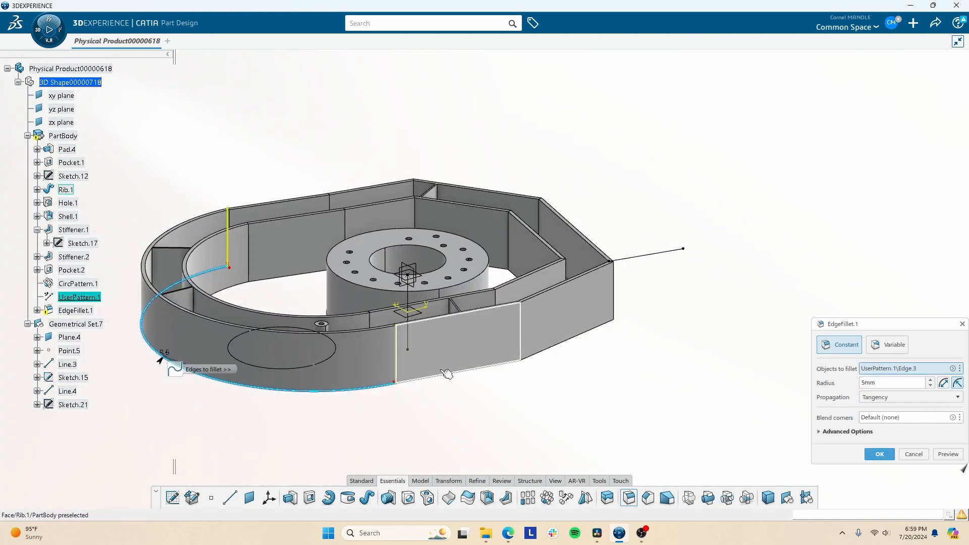
{"action": "middle_click_drag", "start_coordinate": [521, 331], "coordinate": [444, 303]}
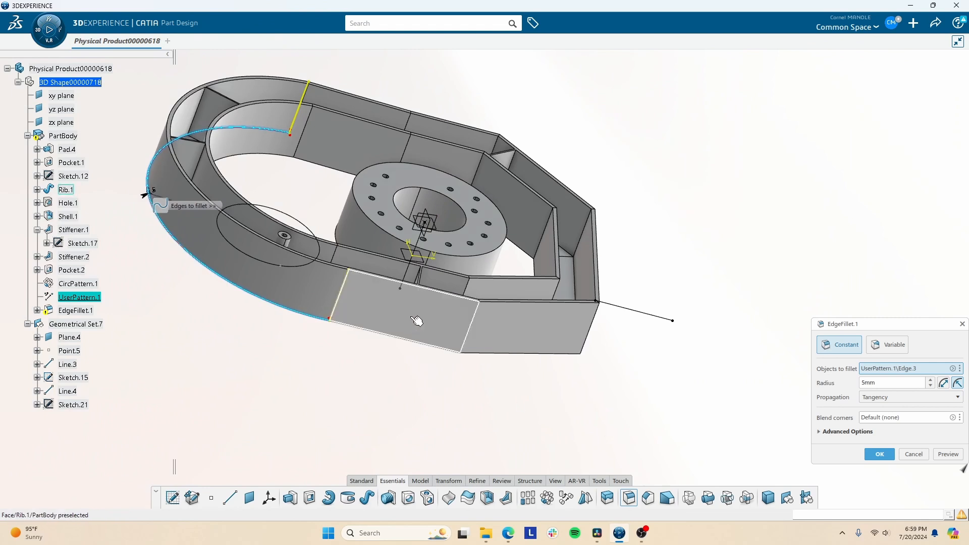
{"action": "right_click", "coordinate": [894, 370]}
{"action": "left_click", "coordinate": [858, 444]}
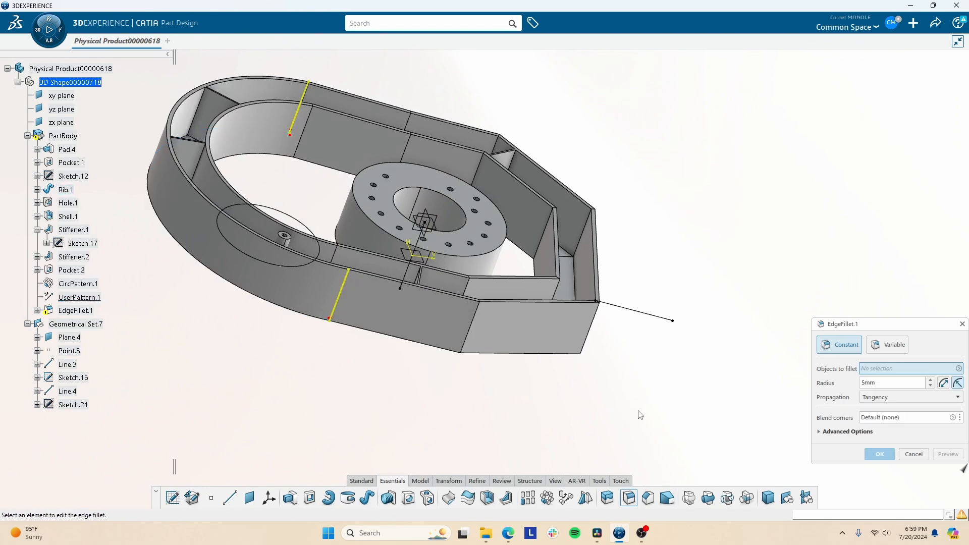
- Fillet the housing's front outer corner edge, reopen EdgeFillet.1, reapply it, and close the error report
{"action": "left_click", "coordinate": [589, 330]}
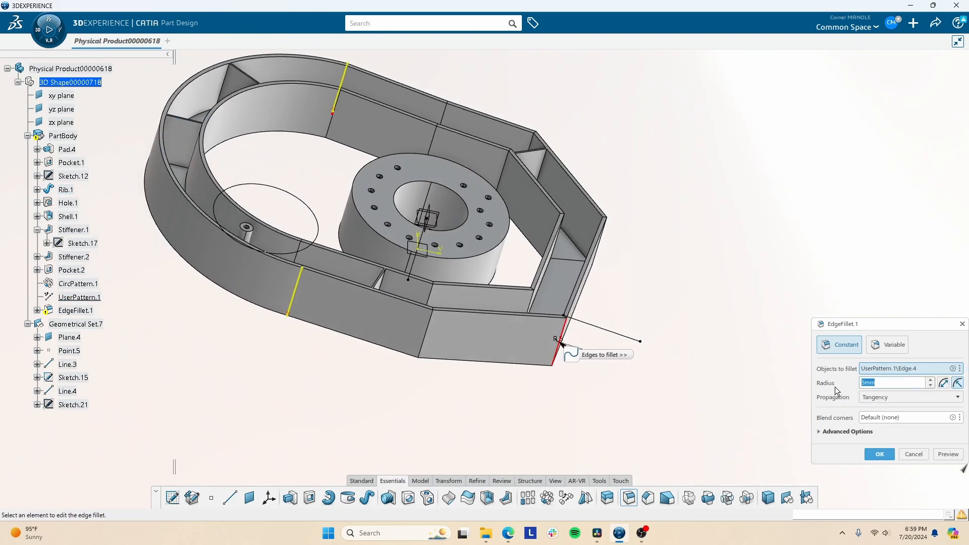
{"action": "left_click", "coordinate": [879, 453]}
{"action": "scroll", "coordinate": [569, 330], "scroll_direction": "up", "scroll_amount": 6}
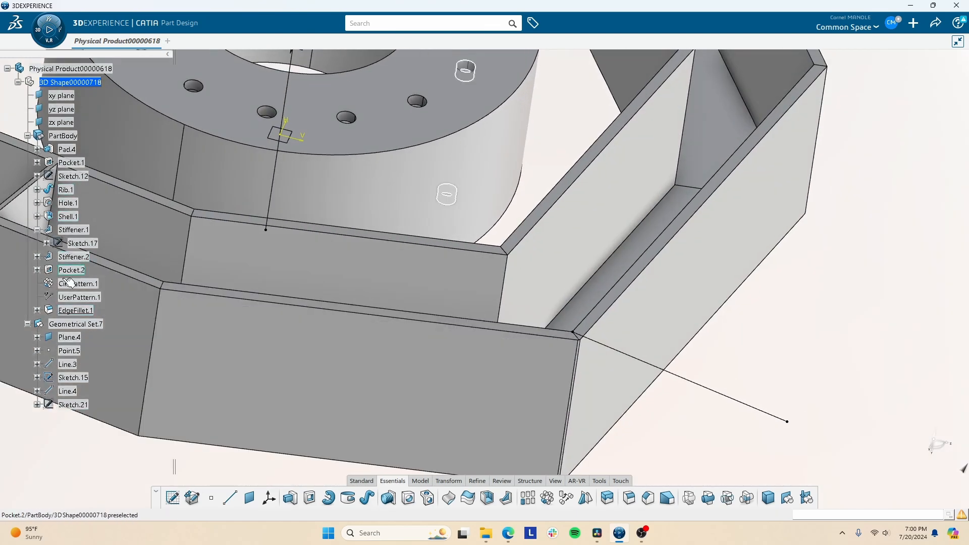
{"action": "double_click", "coordinate": [74, 310]}
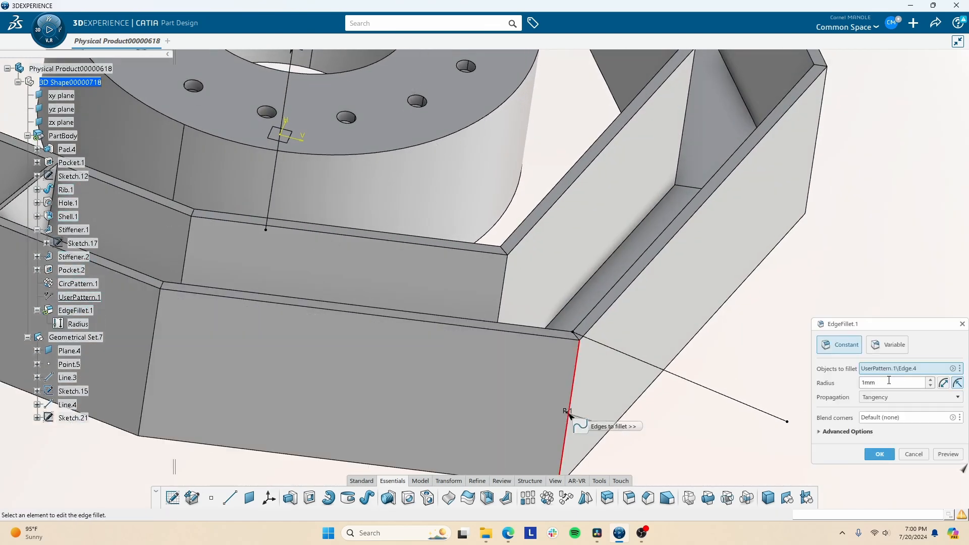
{"action": "left_click", "coordinate": [890, 458]}
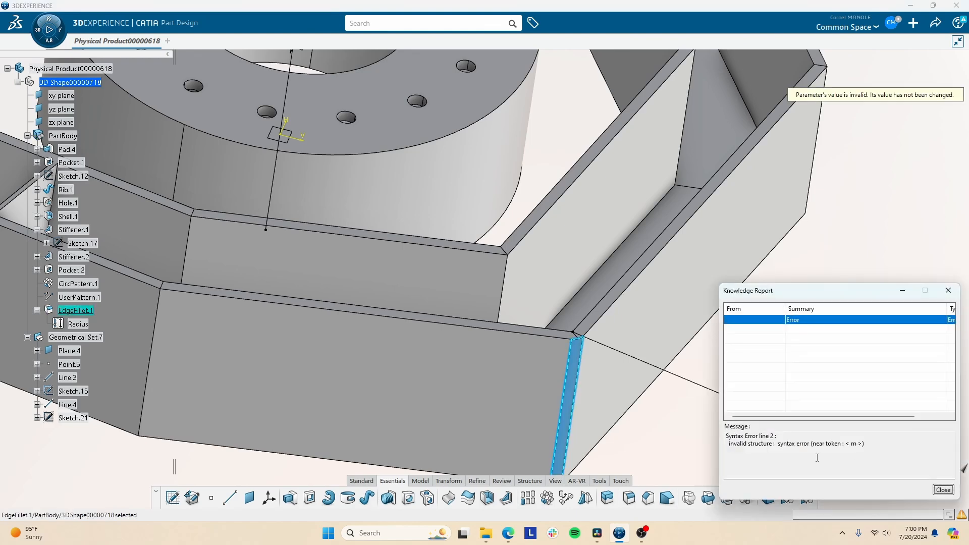
{"action": "left_click", "coordinate": [942, 490]}
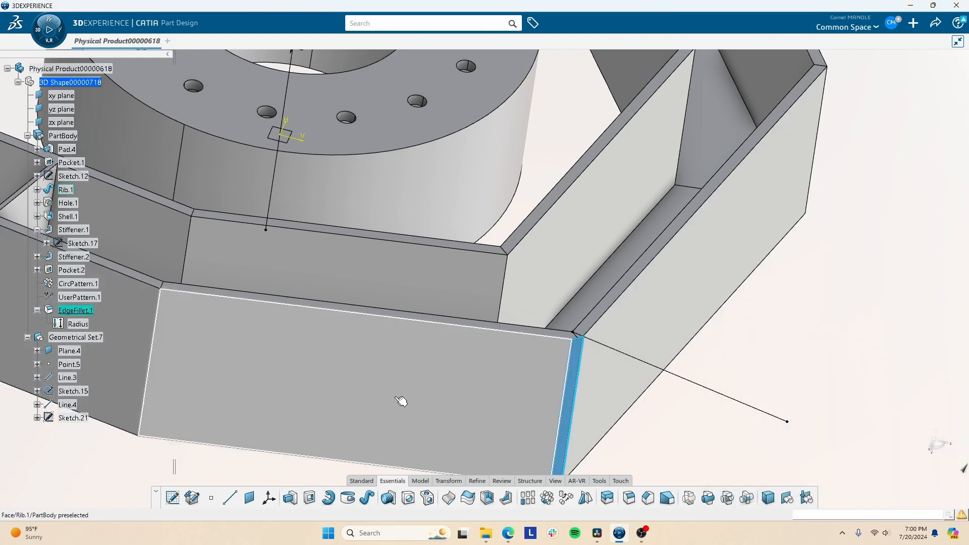
- Re-edit EdgeFillet.1 with a 5 mm radius, confirm it, and inspect the rounded corner
{"action": "middle_click_drag", "start_coordinate": [402, 400], "coordinate": [439, 409]}
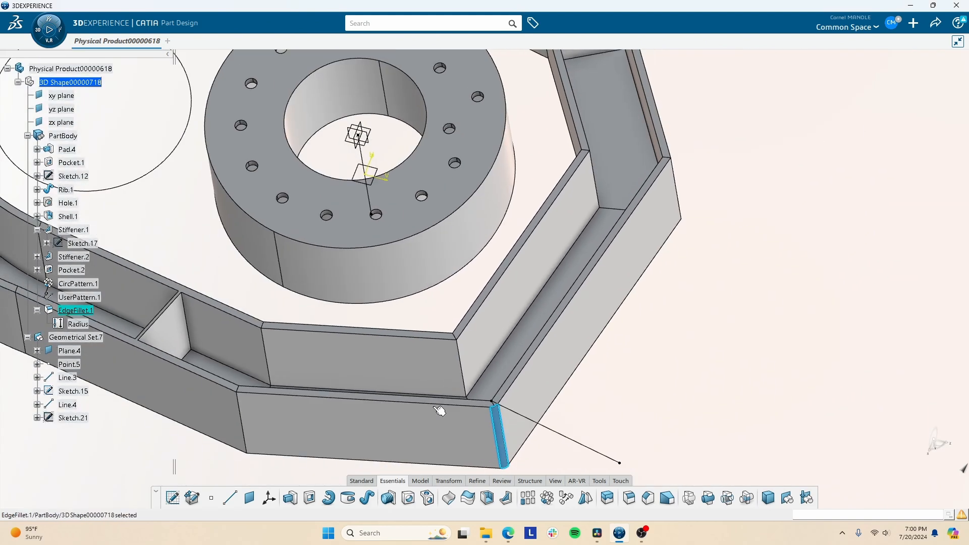
{"action": "middle_click_drag", "start_coordinate": [446, 373], "coordinate": [447, 316]}
{"action": "double_click", "coordinate": [78, 310]}
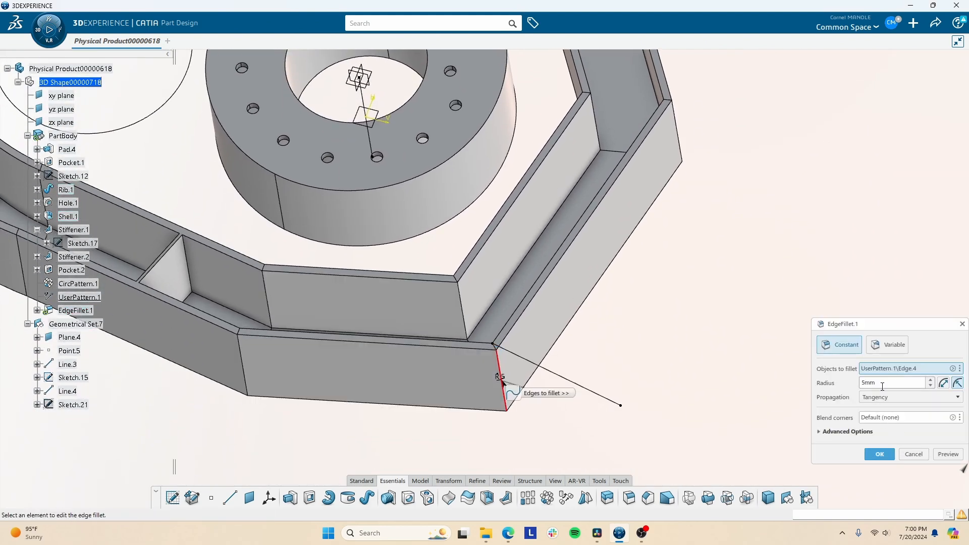
{"action": "left_click", "coordinate": [880, 454]}
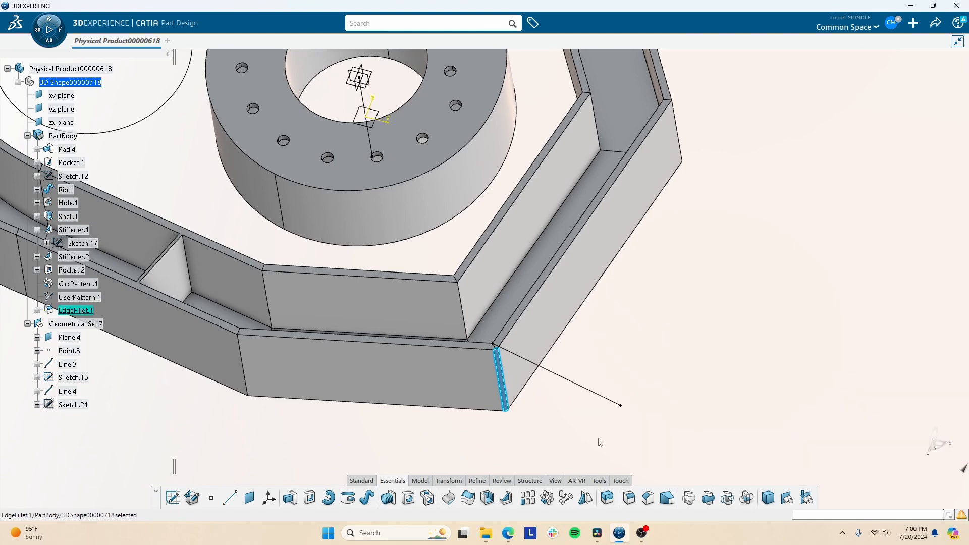
{"action": "middle_click_drag", "start_coordinate": [490, 352], "coordinate": [520, 286]}
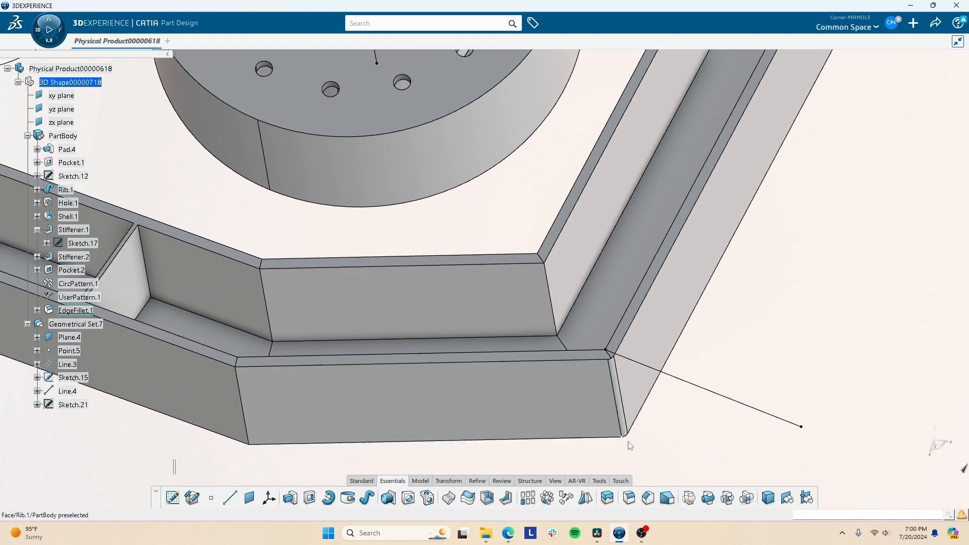
{"action": "middle_click_drag", "start_coordinate": [515, 385], "coordinate": [482, 384]}
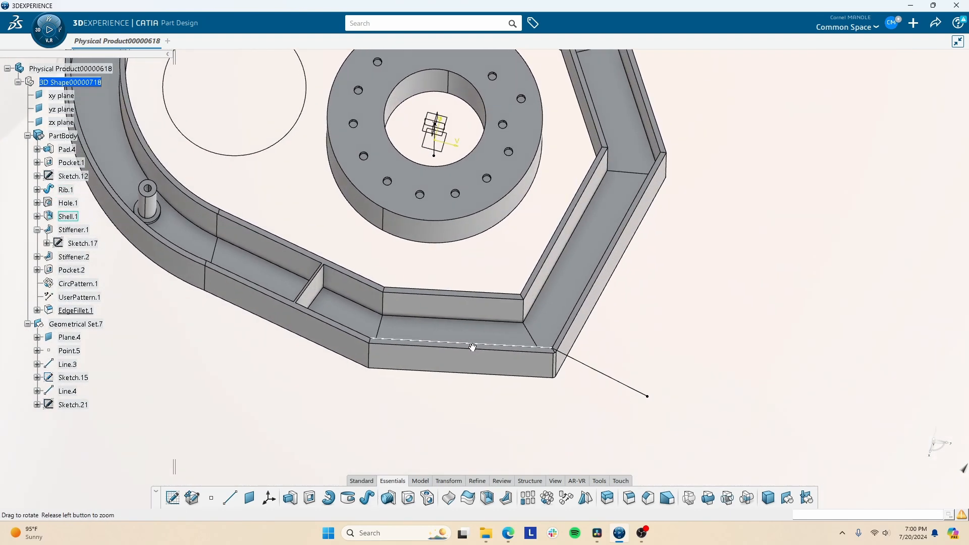
- Chamfer the hub flange's top circular edge, 5 mm at 45 degrees
{"action": "left_click", "coordinate": [647, 498]}
{"action": "middle_click_drag", "start_coordinate": [672, 229], "coordinate": [622, 127]}
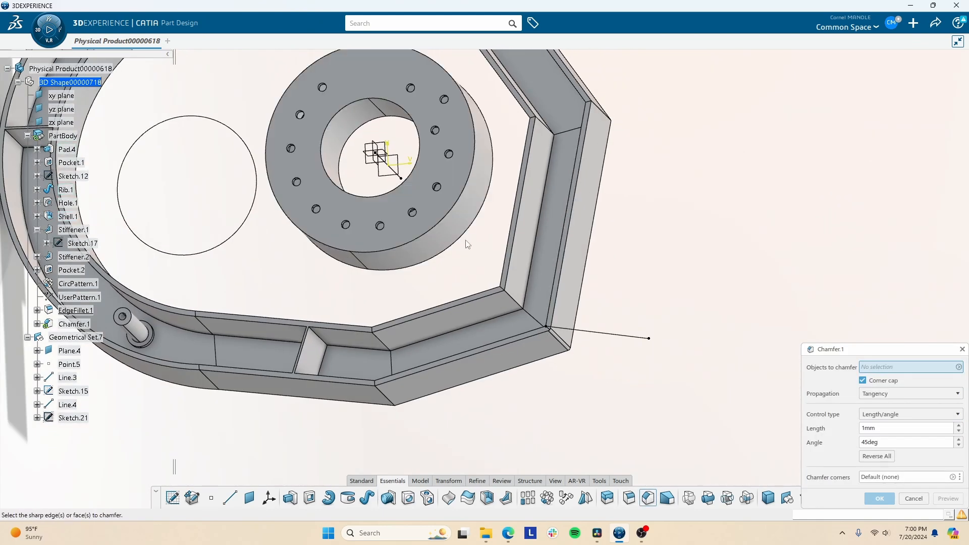
{"action": "left_click", "coordinate": [446, 224]}
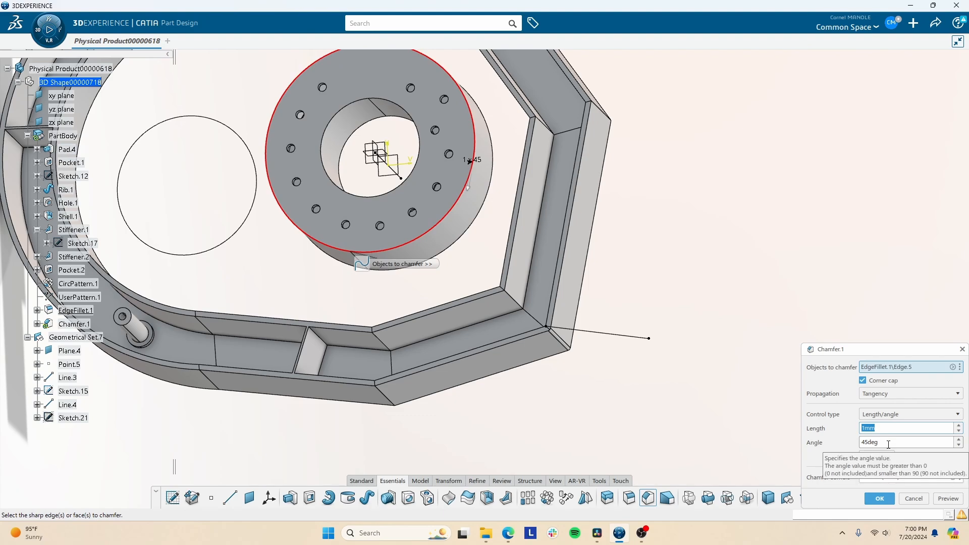
{"action": "type", "text": "5"}
- Orbit and pan around the part to inspect the new hub chamfer
{"action": "middle_click_drag", "start_coordinate": [398, 294], "coordinate": [652, 381]}
{"action": "middle_click_drag", "start_coordinate": [461, 312], "coordinate": [388, 345]}
{"action": "left_click", "coordinate": [385, 337]}
{"action": "left_click", "coordinate": [278, 288]}
{"action": "middle_click_drag", "start_coordinate": [341, 246], "coordinate": [373, 254]}
{"action": "middle_click_drag", "start_coordinate": [433, 335], "coordinate": [434, 362]}
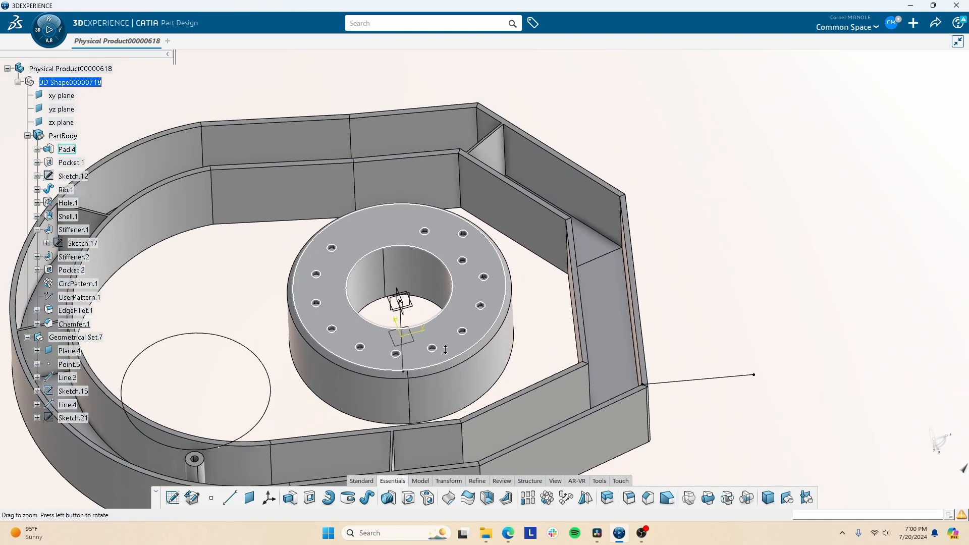
{"action": "scroll", "coordinate": [448, 406], "scroll_direction": "down", "scroll_amount": 3}
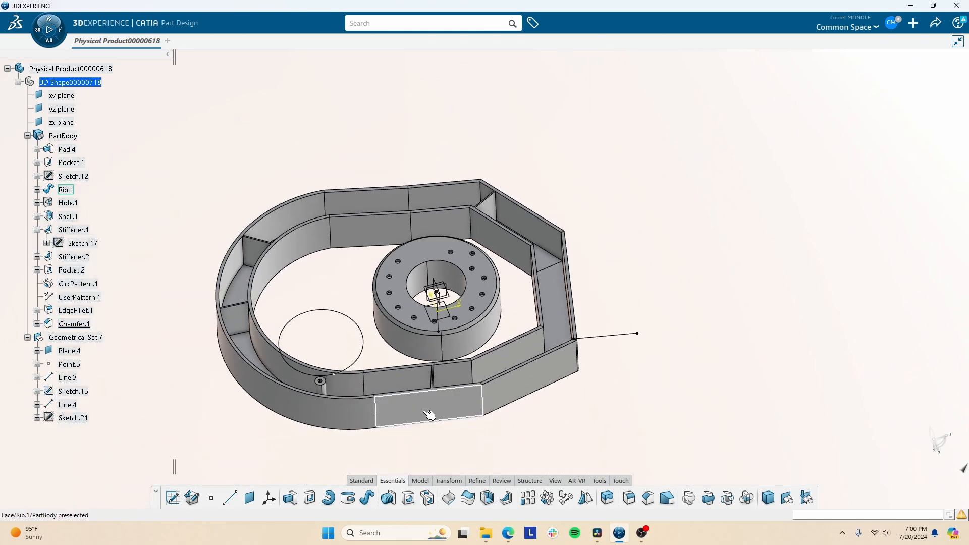
- Edit Stiffener.1 so the ribs have a thickness of 1 mm
{"action": "middle_click_drag", "start_coordinate": [454, 372], "coordinate": [381, 368]}
{"action": "left_click", "coordinate": [406, 380]}
{"action": "double_click", "coordinate": [408, 381]}
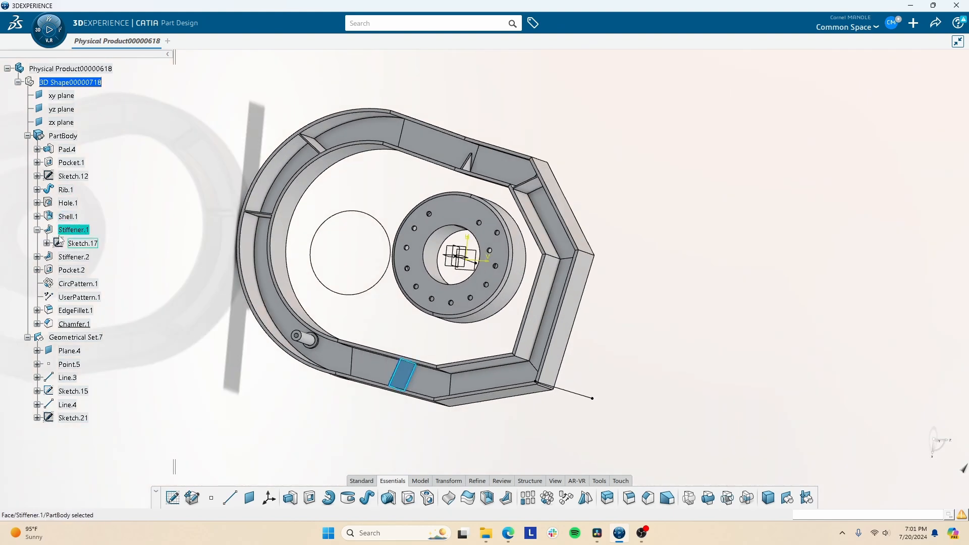
{"action": "type", "text": "5"}
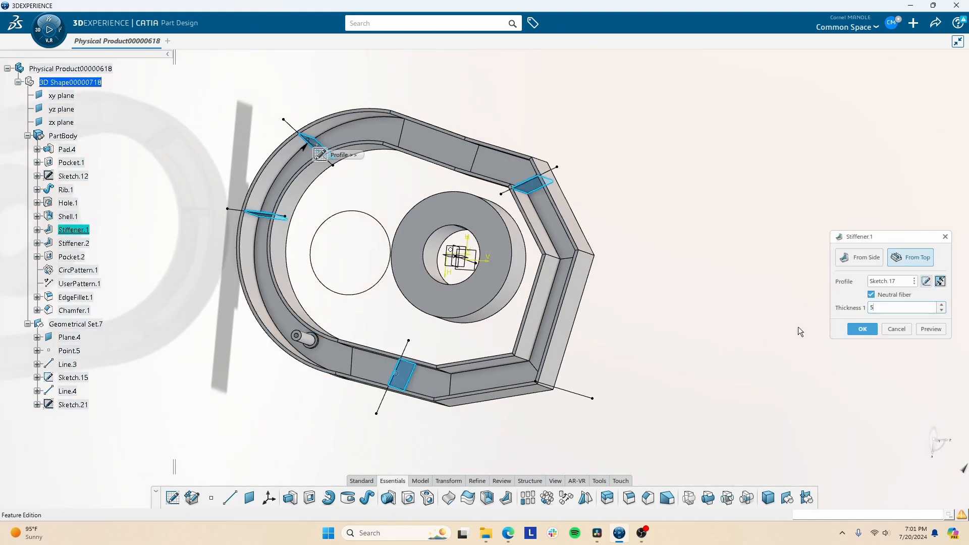
{"action": "left_click", "coordinate": [872, 332]}
{"action": "middle_click_drag", "start_coordinate": [444, 350], "coordinate": [541, 321]}
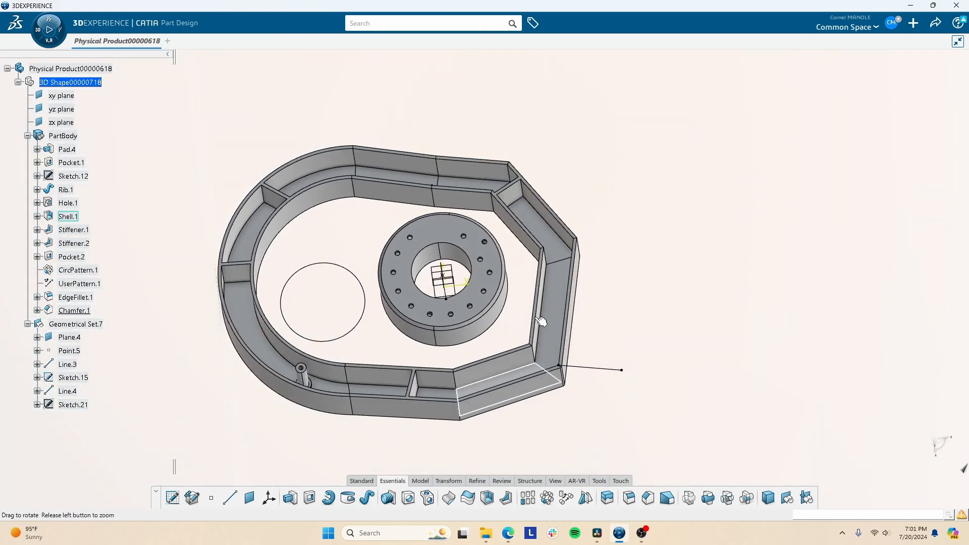
{"action": "double_click", "coordinate": [419, 394]}
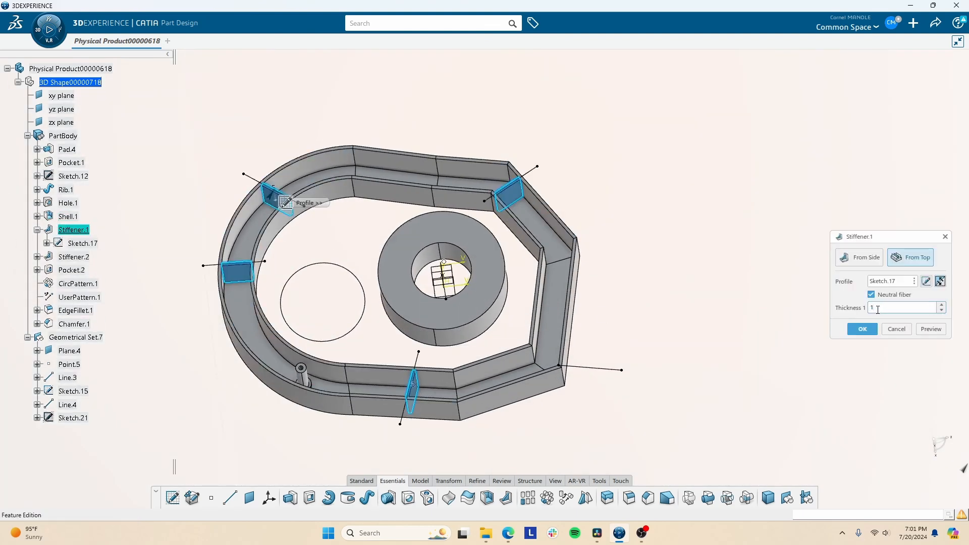
{"action": "key", "text": "Return"}
- Start a new Draft feature and orbit toward the stiffener faces
{"action": "middle_click_drag", "start_coordinate": [452, 387], "coordinate": [504, 386]}
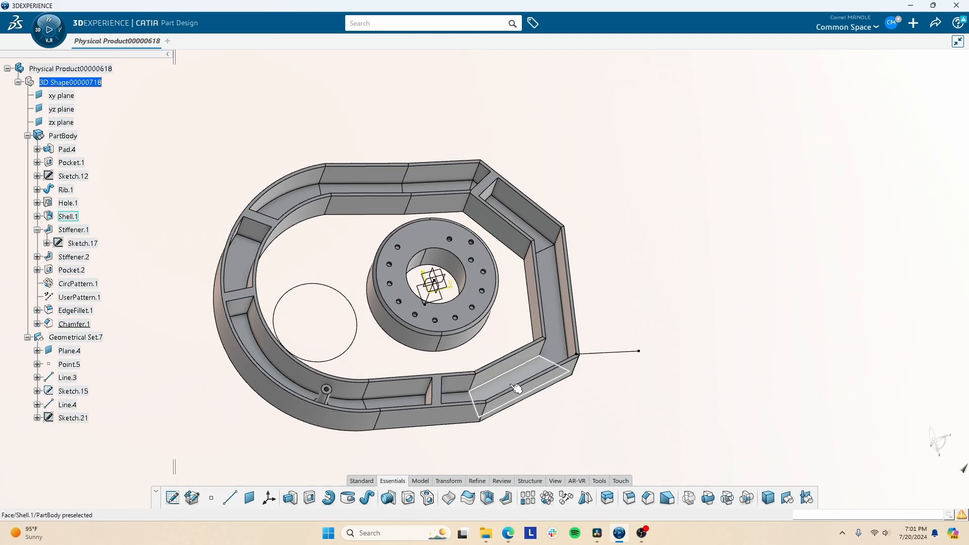
{"action": "left_click", "coordinate": [666, 498]}
{"action": "middle_click_drag", "start_coordinate": [447, 373], "coordinate": [613, 215]}
- Choose two stiffener faces to draft and a neutral face, then preview the 3deg draft
{"action": "left_click", "coordinate": [451, 365]}
{"action": "left_click", "coordinate": [413, 392]}
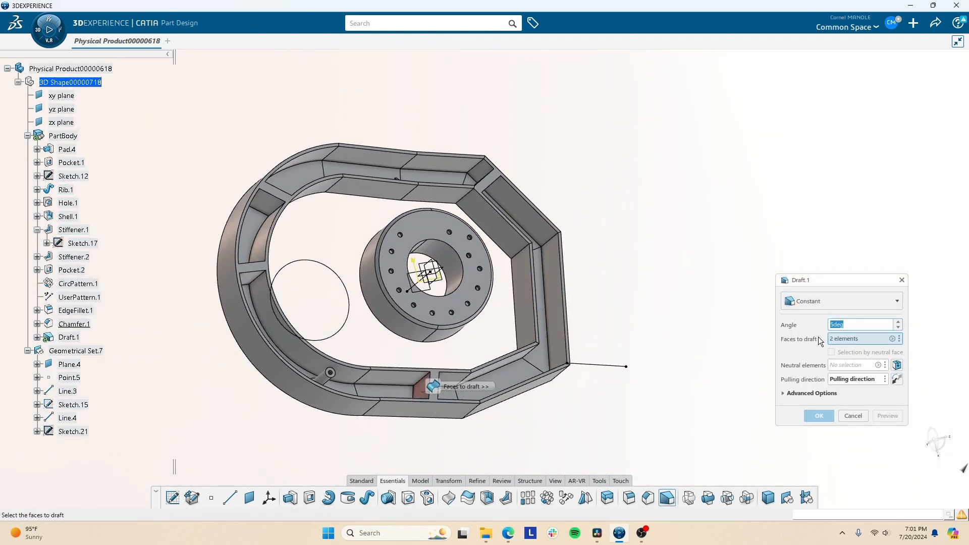
{"action": "left_click", "coordinate": [841, 379]}
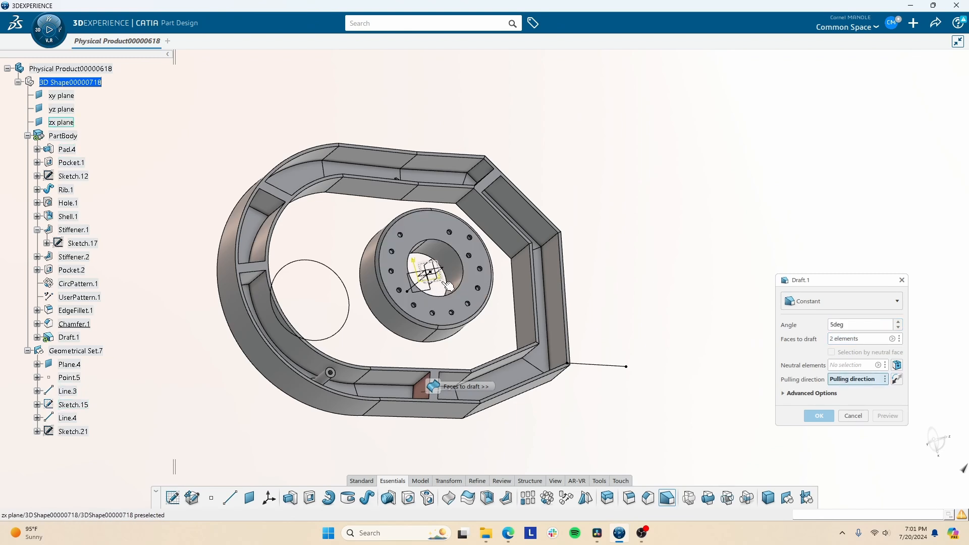
{"action": "left_click", "coordinate": [845, 367]}
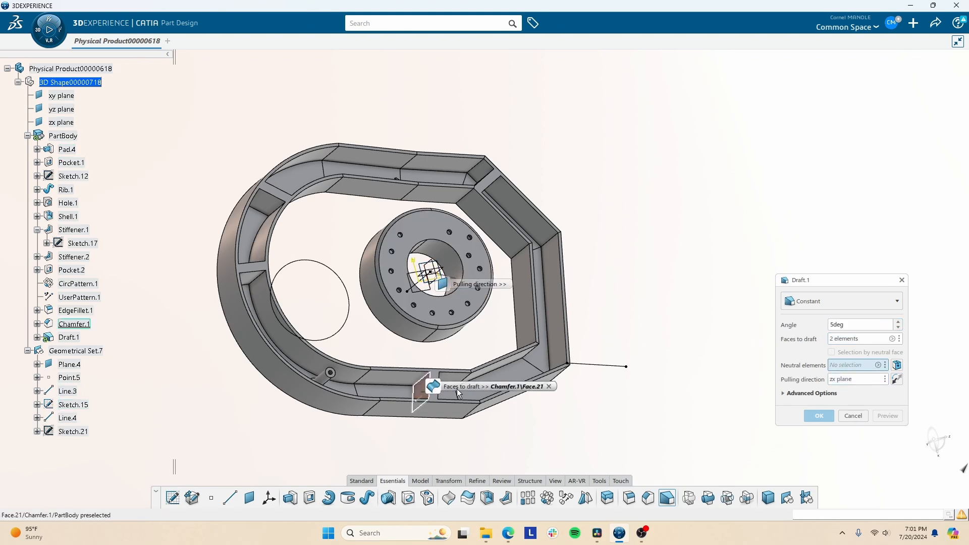
{"action": "left_click", "coordinate": [407, 397]}
{"action": "left_click", "coordinate": [886, 421]}
{"action": "middle_click_drag", "start_coordinate": [586, 413], "coordinate": [543, 226]}
{"action": "scroll", "coordinate": [443, 336], "scroll_direction": "up", "scroll_amount": 5}
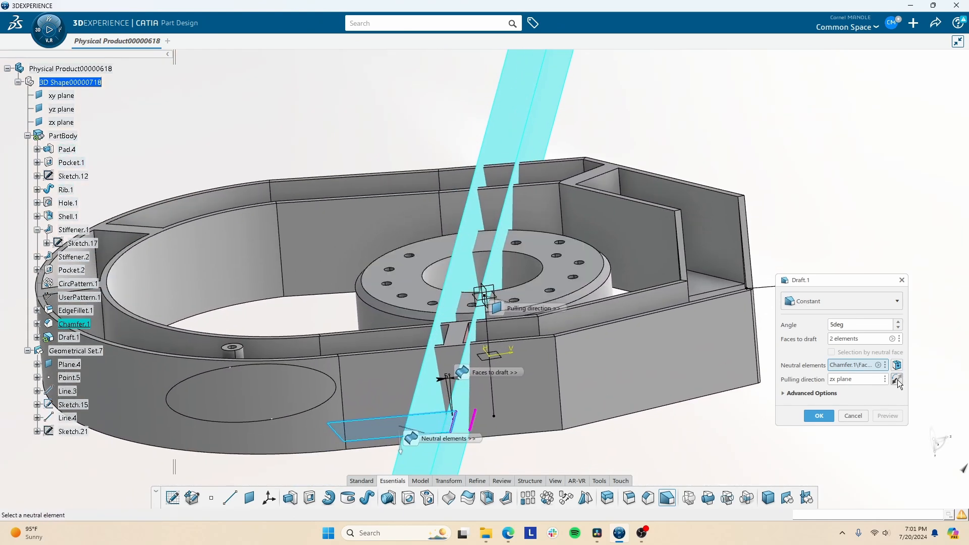
- Reverse the zx-plane pulling direction, preview, confirm the 3deg draft, and inspect it
{"action": "left_click", "coordinate": [897, 379]}
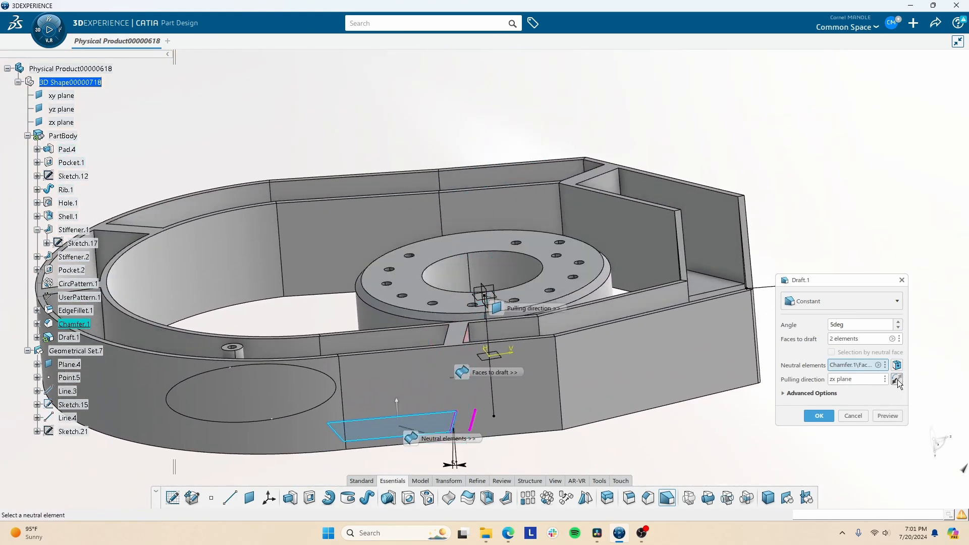
{"action": "left_click", "coordinate": [895, 417]}
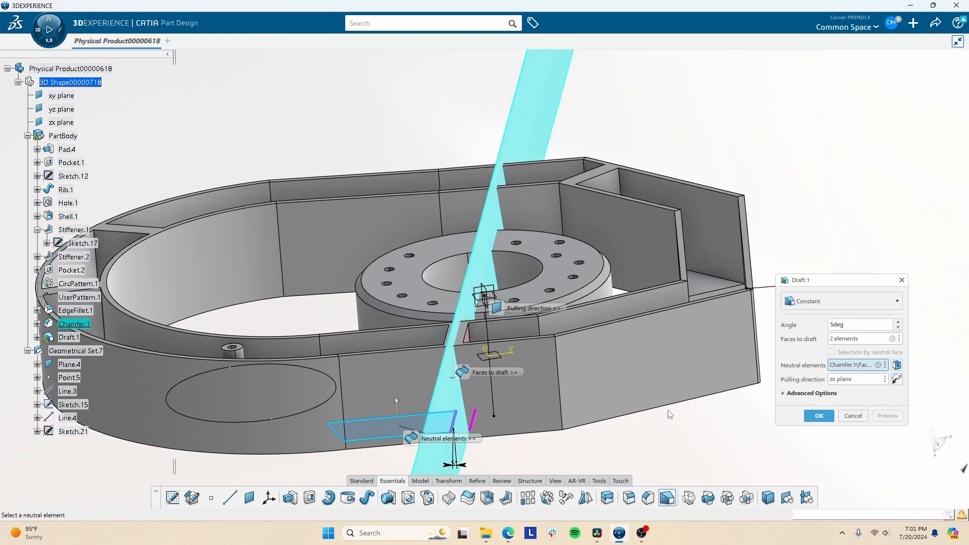
{"action": "middle_click_drag", "start_coordinate": [653, 370], "coordinate": [640, 320]}
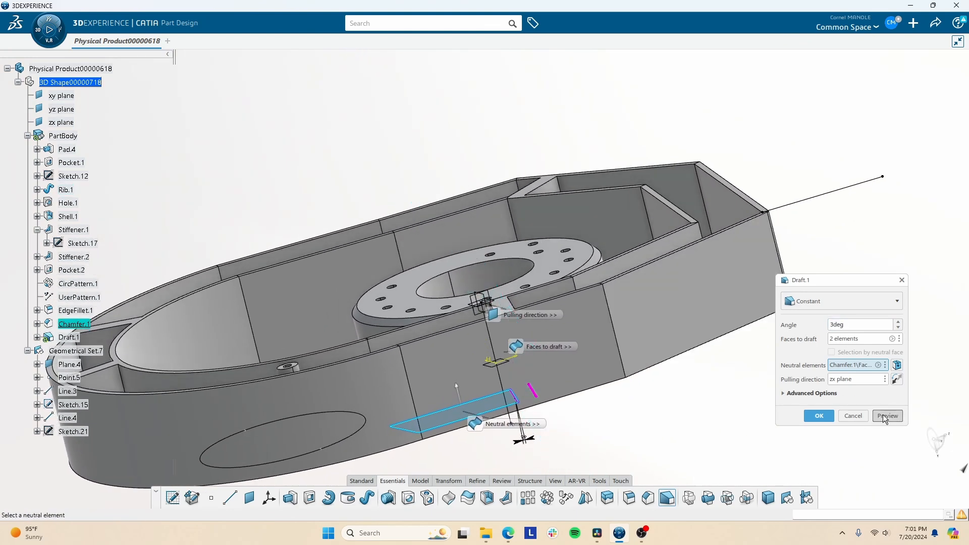
{"action": "left_click", "coordinate": [817, 416]}
{"action": "middle_click_drag", "start_coordinate": [522, 368], "coordinate": [535, 177]}
{"action": "left_click", "coordinate": [576, 237]}
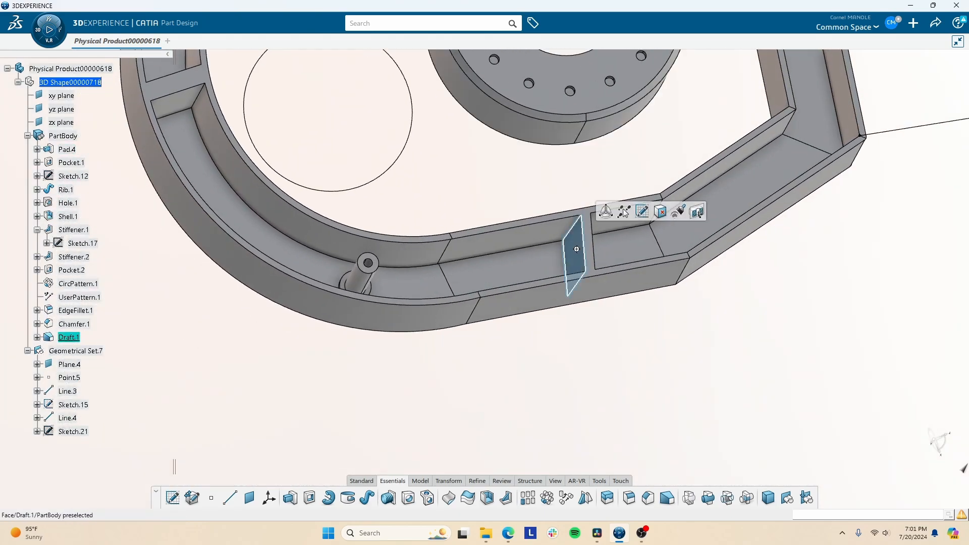
{"action": "middle_click_drag", "start_coordinate": [576, 237], "coordinate": [490, 289]}
{"action": "middle_click_drag", "start_coordinate": [540, 214], "coordinate": [497, 410]}
{"action": "middle_click_drag", "start_coordinate": [706, 61], "coordinate": [655, 393]}
{"action": "left_click", "coordinate": [666, 416]}
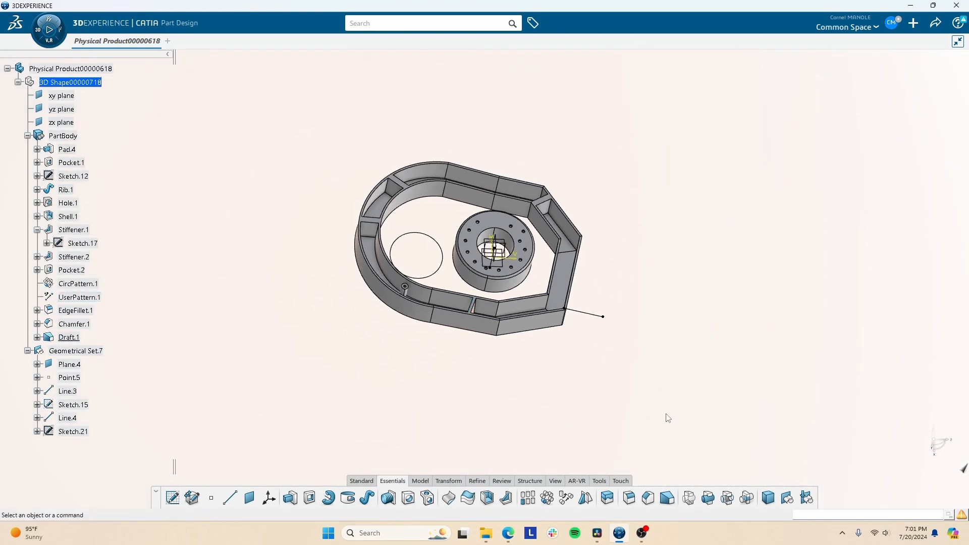
{"action": "middle_click_drag", "start_coordinate": [487, 257], "coordinate": [509, 122]}
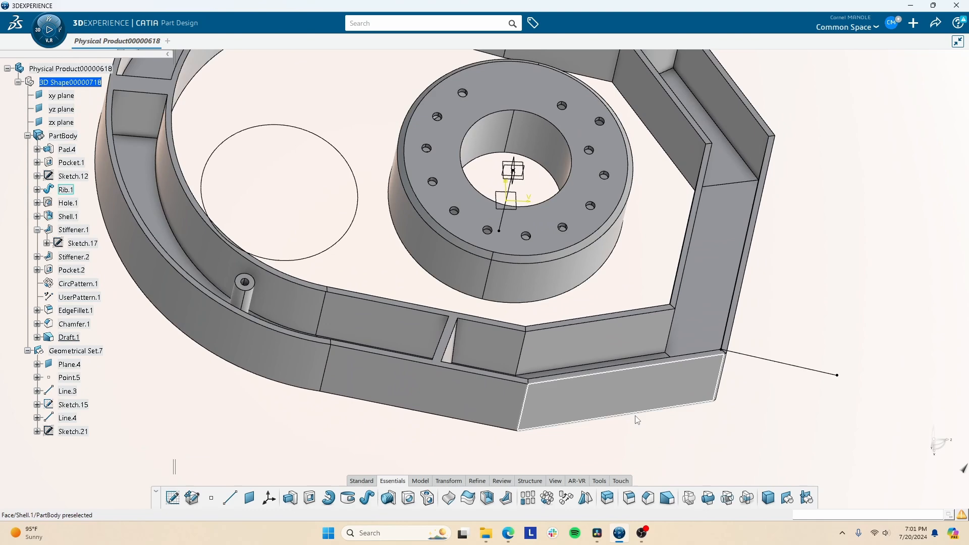
{"action": "left_click", "coordinate": [629, 498]}
{"action": "middle_click_drag", "start_coordinate": [635, 342], "coordinate": [769, 339]}
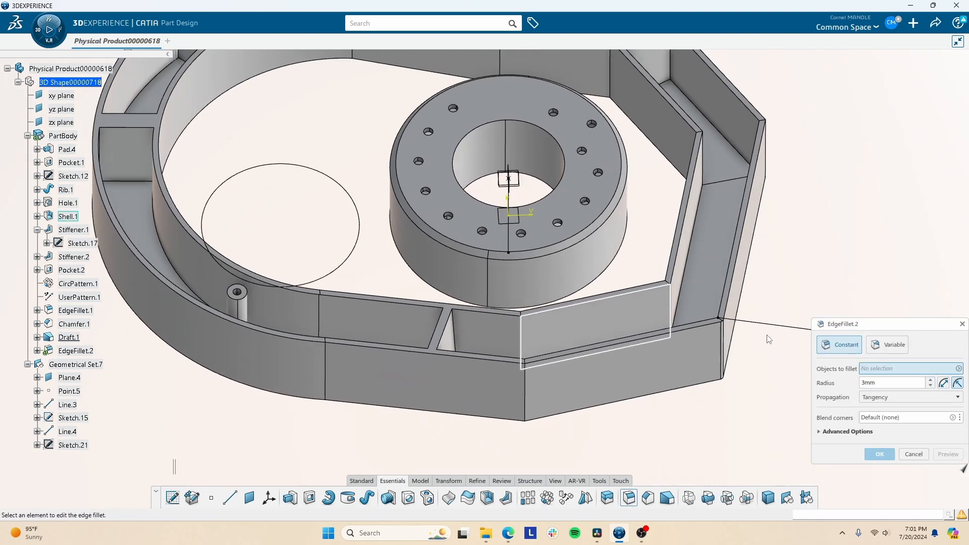
{"action": "left_click", "coordinate": [897, 348]}
{"action": "left_click", "coordinate": [913, 499]}
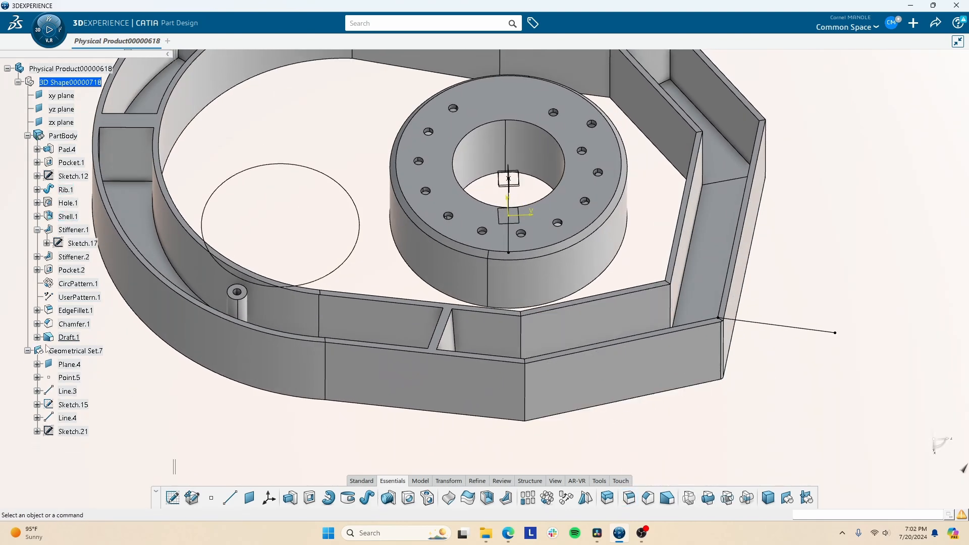
{"action": "right_click", "coordinate": [76, 351]}
{"action": "left_click", "coordinate": [391, 483]}
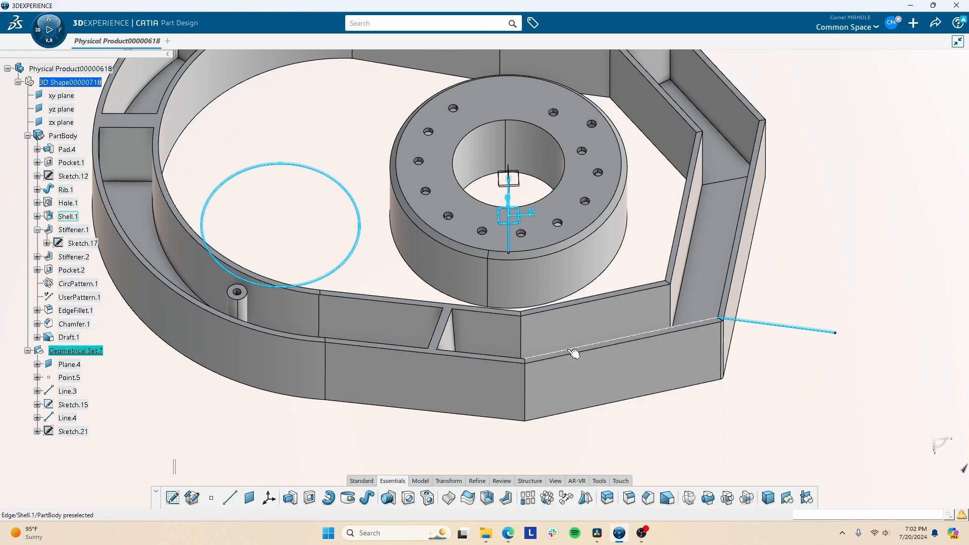
{"action": "middle_click_drag", "start_coordinate": [575, 353], "coordinate": [480, 272]}
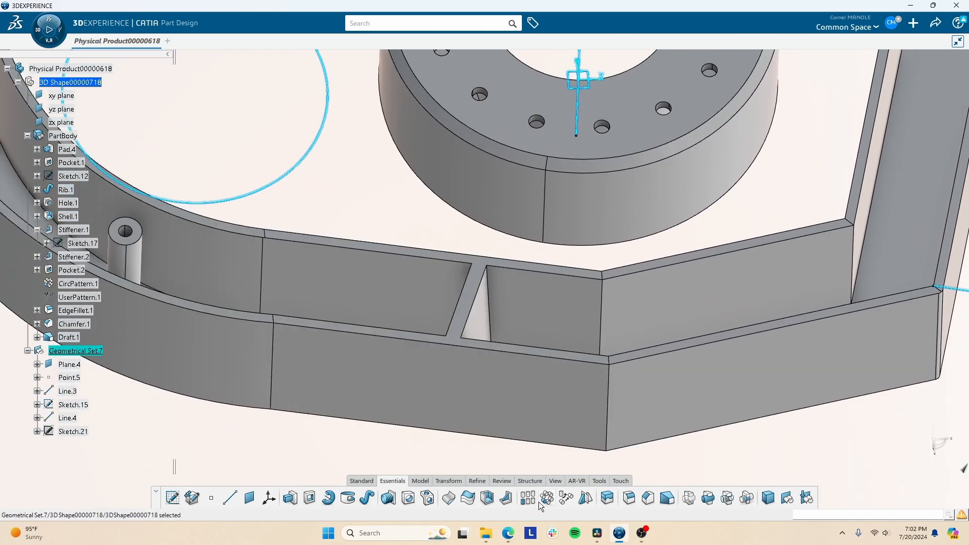
- Create reference points at the drafted stiffener's lower and top vertices
{"action": "left_click", "coordinate": [211, 498]}
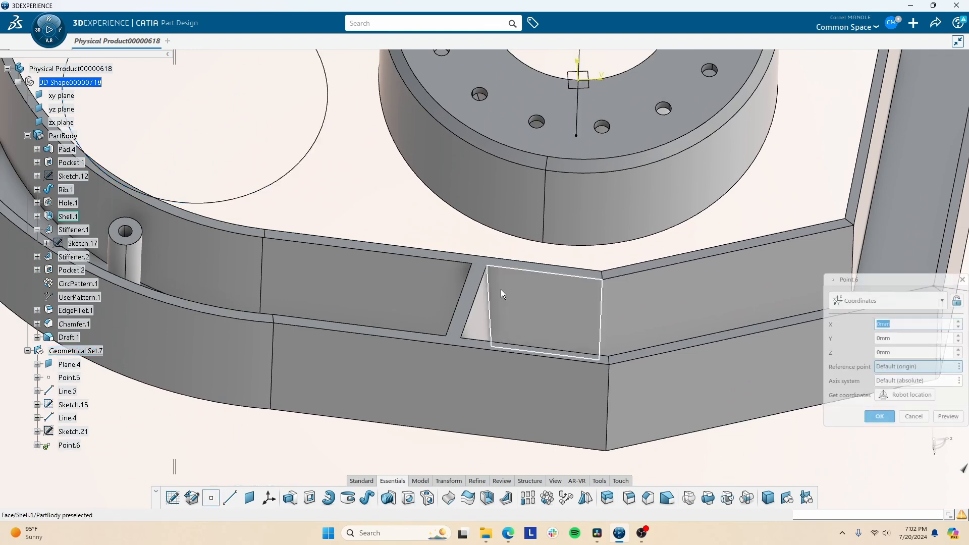
{"action": "left_click", "coordinate": [461, 337]}
{"action": "left_click", "coordinate": [880, 416]}
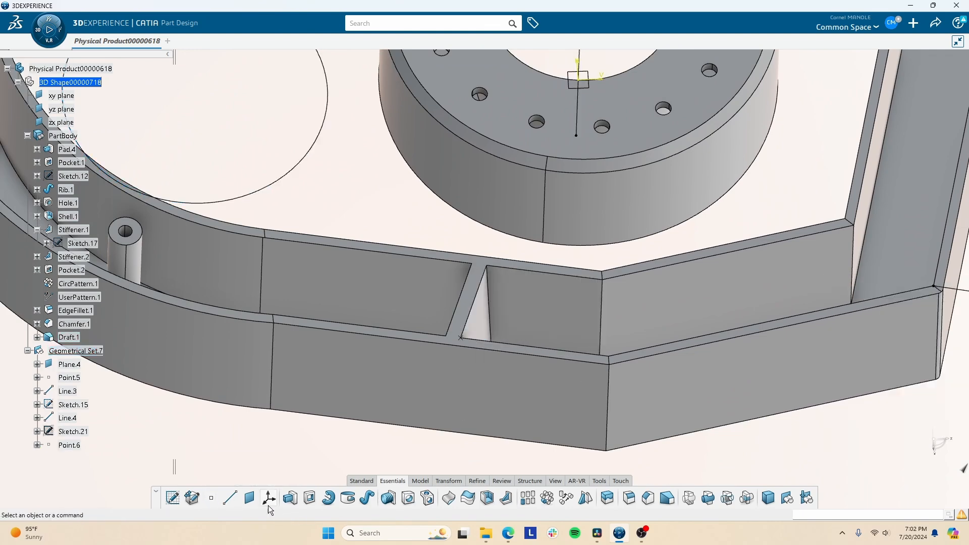
{"action": "left_click", "coordinate": [486, 266]}
{"action": "left_click", "coordinate": [881, 416]}
- Create on-curve points along both sloped draft edges of the stiffener
{"action": "left_click", "coordinate": [211, 498]}
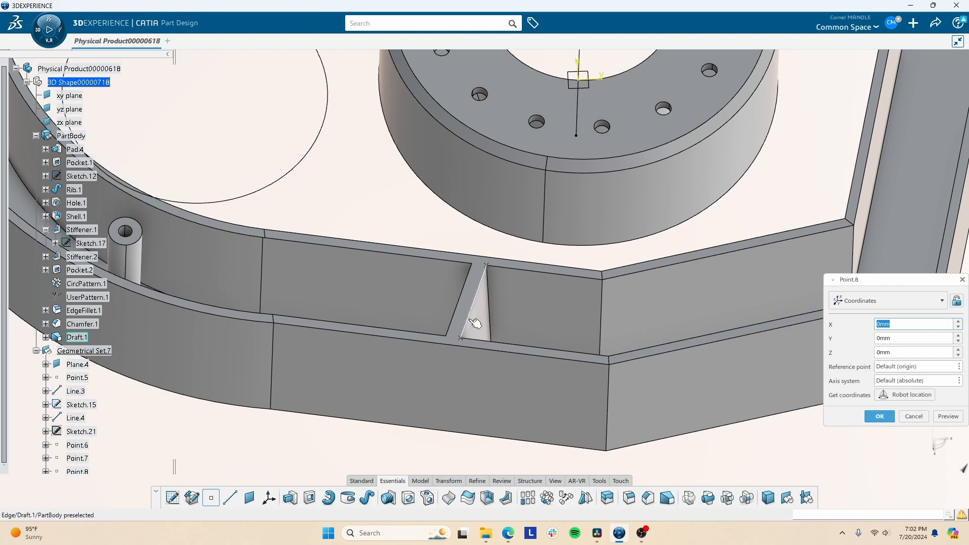
{"action": "left_click", "coordinate": [475, 322]}
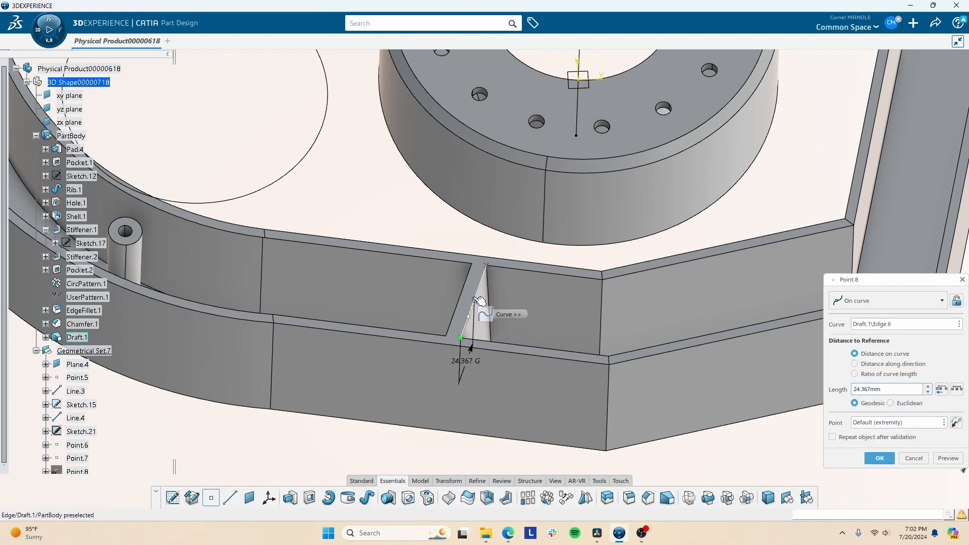
{"action": "left_click", "coordinate": [878, 459]}
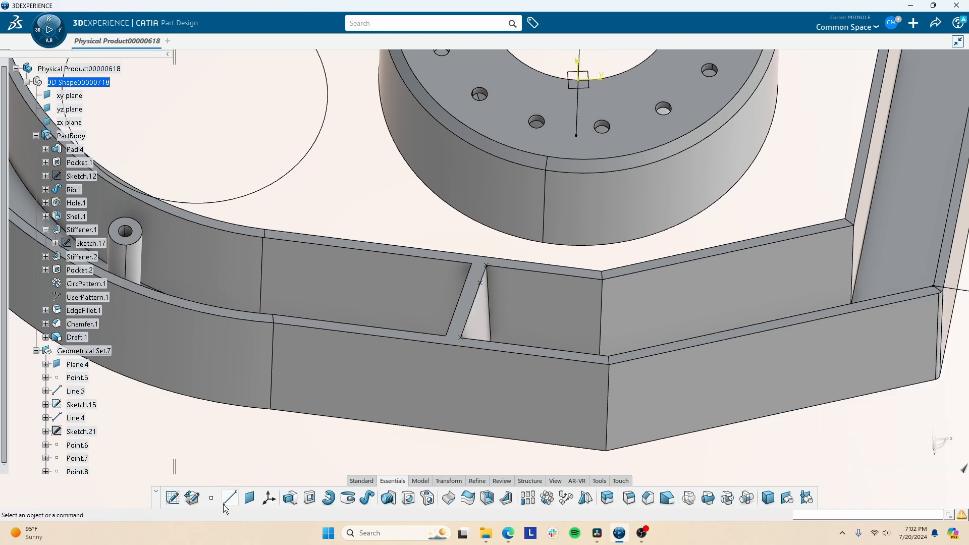
{"action": "left_click", "coordinate": [460, 337]}
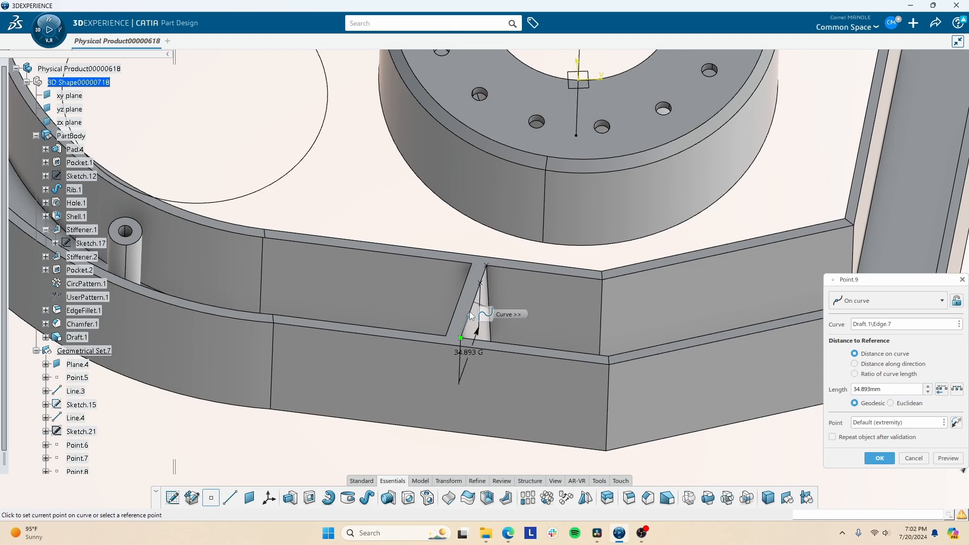
{"action": "left_click", "coordinate": [879, 459]}
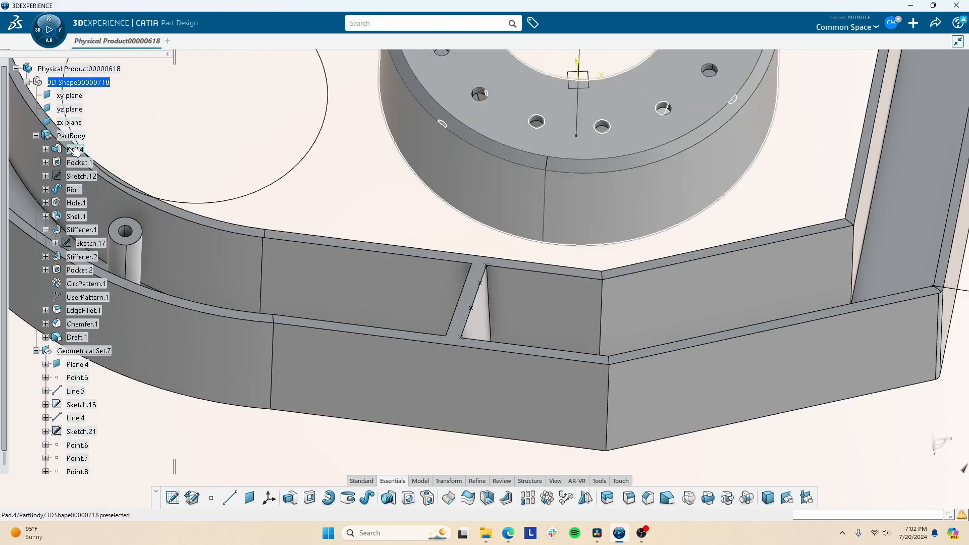
- Make PartBody the work object and add a variable edge fillet on the stiffener's sloped edge
{"action": "right_click", "coordinate": [73, 136]}
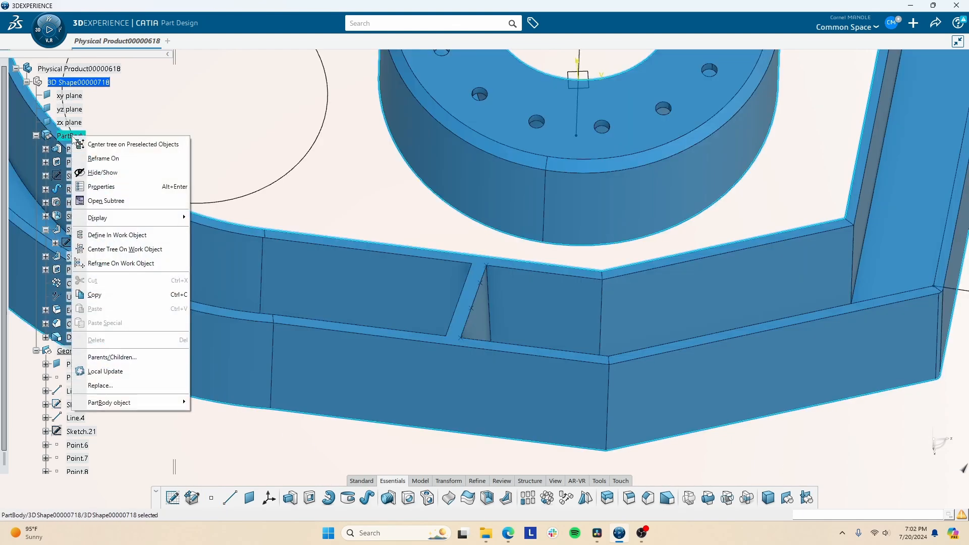
{"action": "left_click", "coordinate": [117, 235]}
{"action": "left_click", "coordinate": [628, 498]}
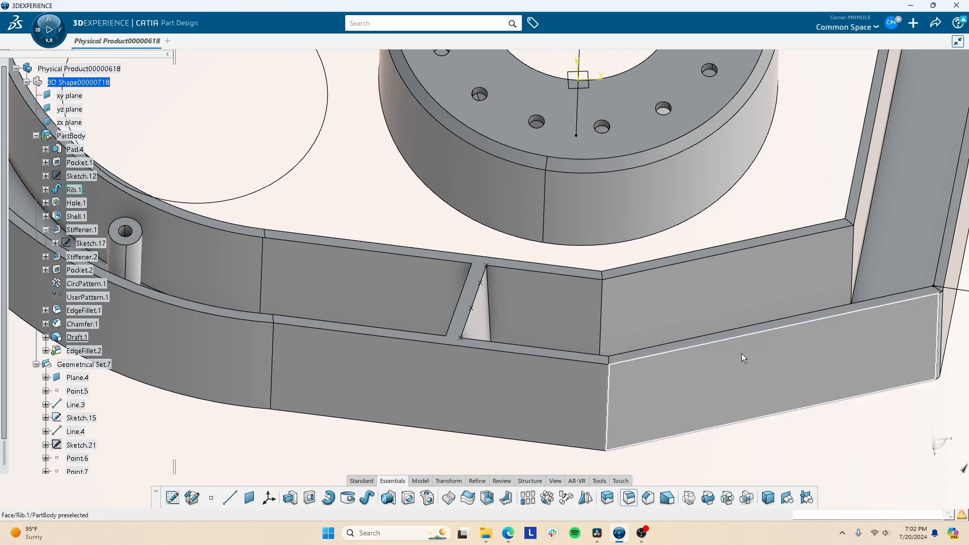
{"action": "left_click", "coordinate": [895, 340]}
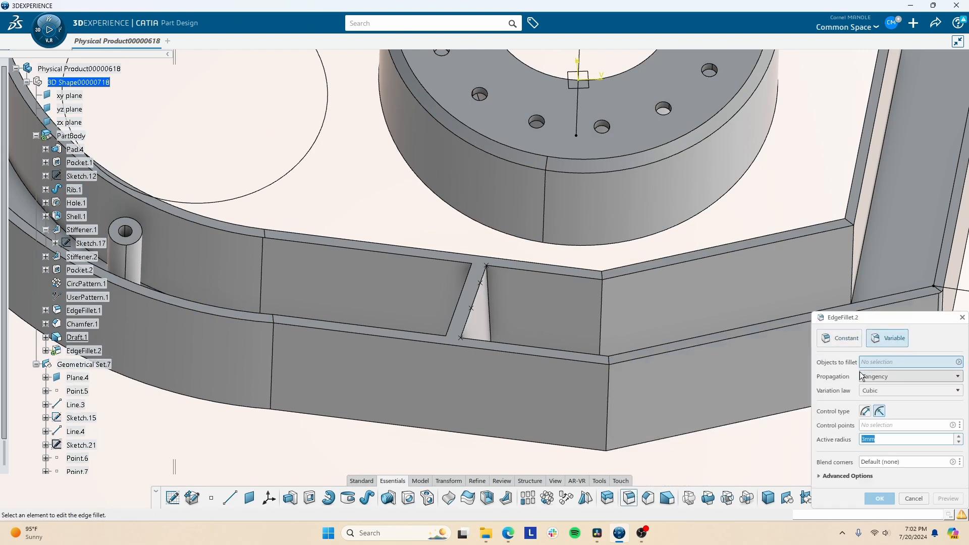
{"action": "left_click", "coordinate": [476, 303]}
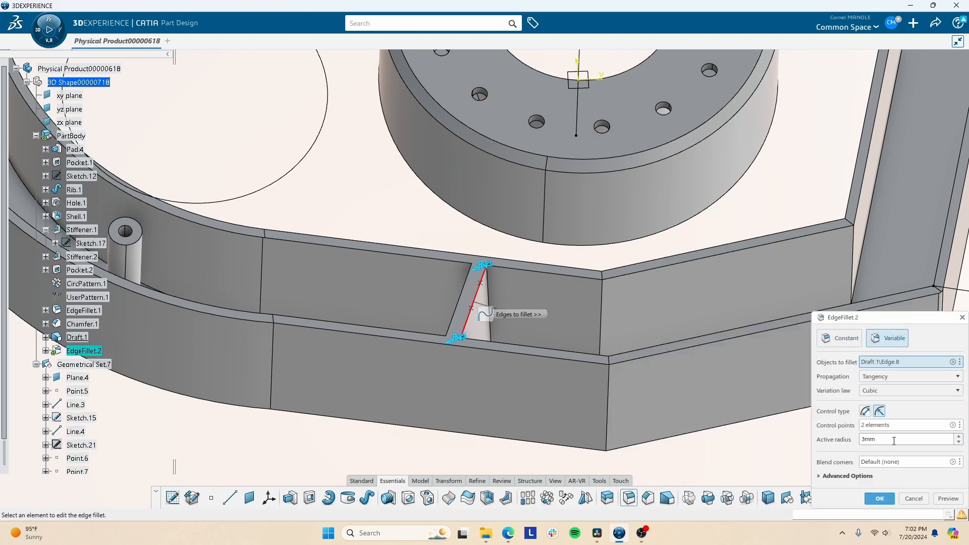
{"action": "key", "text": "Return"}
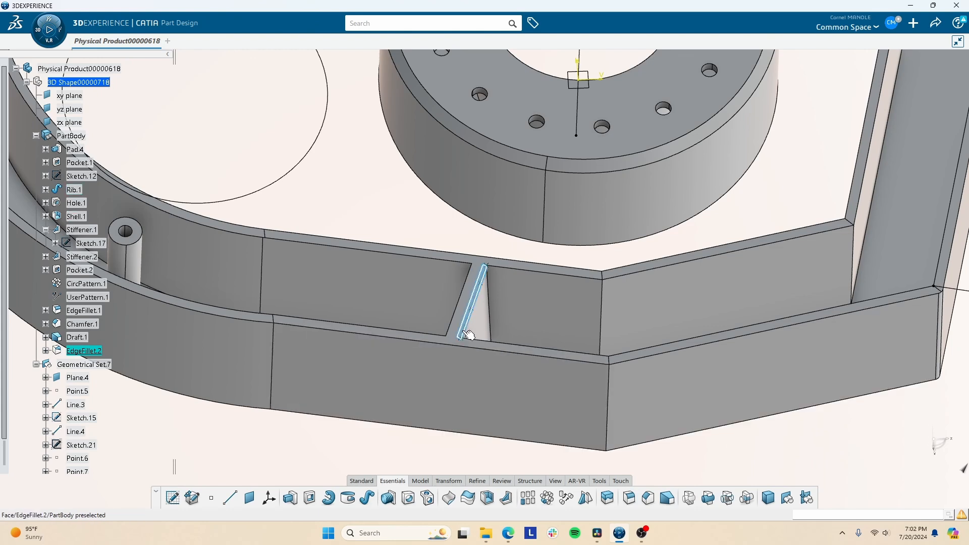
{"action": "double_click", "coordinate": [474, 303]}
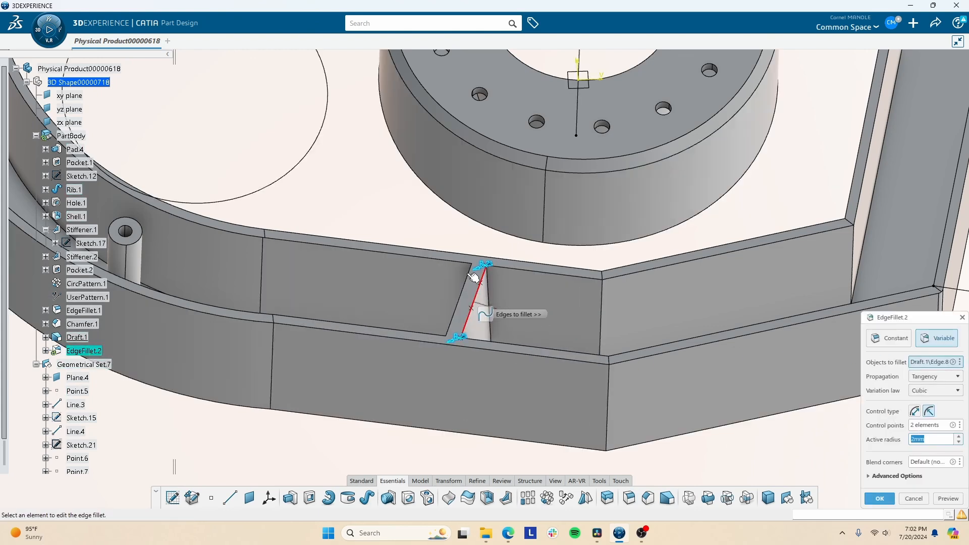
- Add control points along the edge and give each a 5mm radius
{"action": "left_click", "coordinate": [911, 427]}
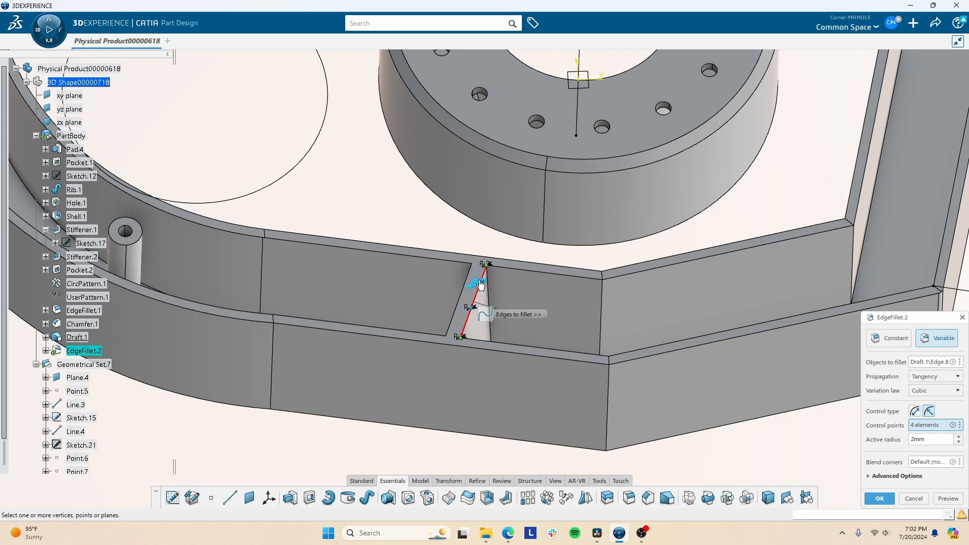
{"action": "double_click", "coordinate": [480, 284]}
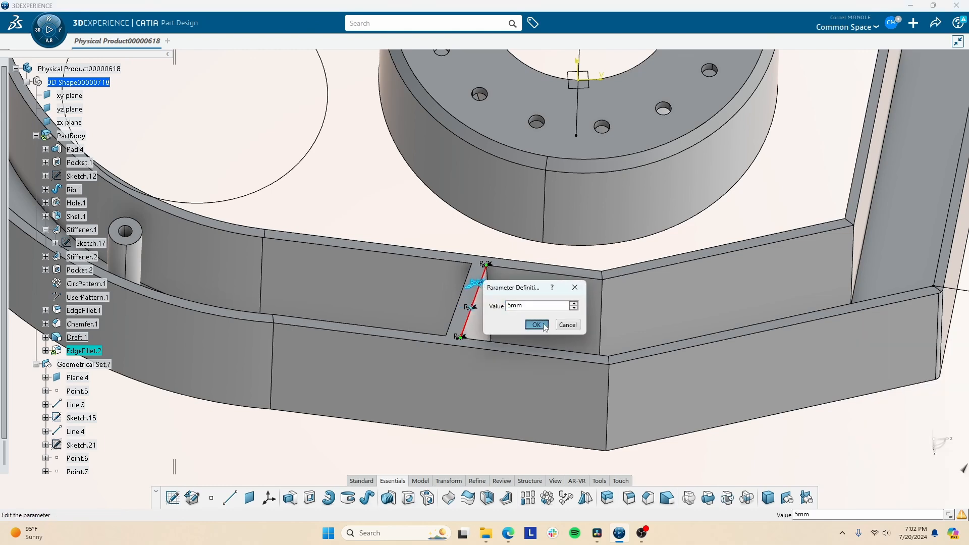
{"action": "left_click", "coordinate": [543, 325]}
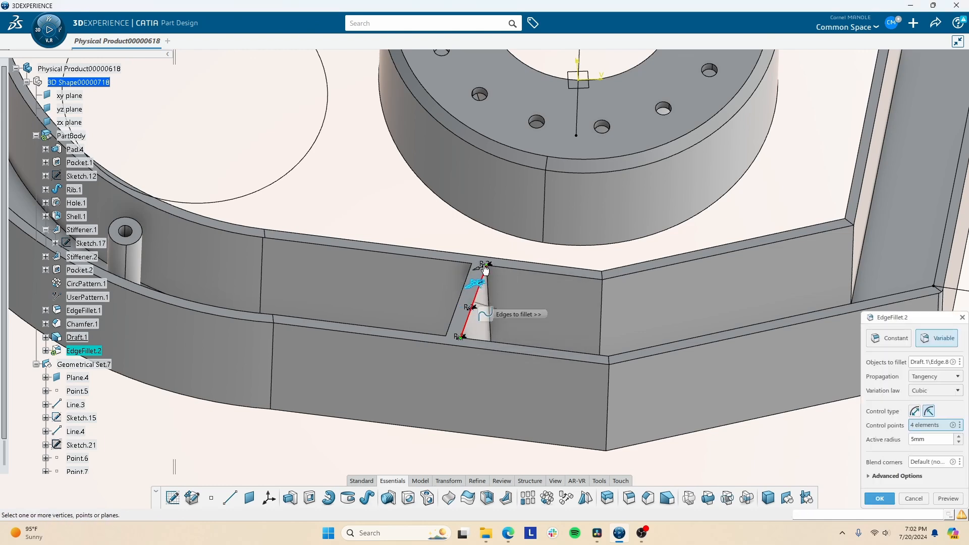
{"action": "double_click", "coordinate": [484, 270]}
{"action": "left_click", "coordinate": [545, 311]}
- Keep Tangency propagation, set the variation law to Linear, and accept the variable fillet
{"action": "left_click", "coordinate": [934, 379]}
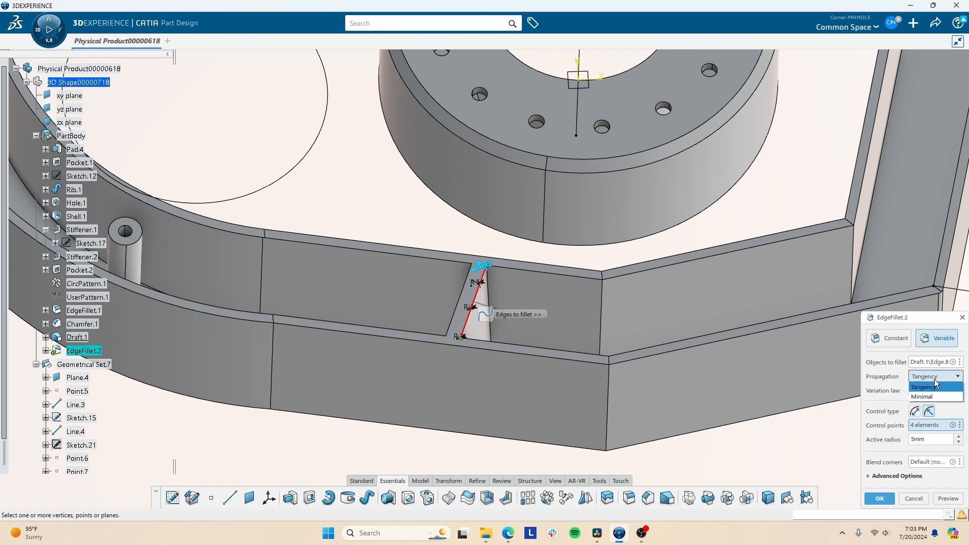
{"action": "left_click", "coordinate": [934, 376]}
{"action": "left_click", "coordinate": [932, 392]}
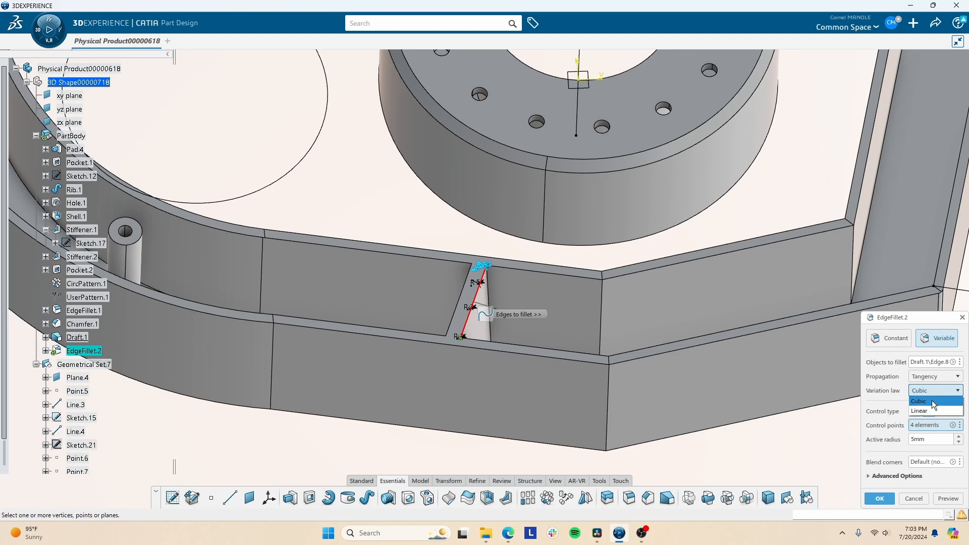
{"action": "middle_click_drag", "start_coordinate": [606, 379], "coordinate": [561, 297]}
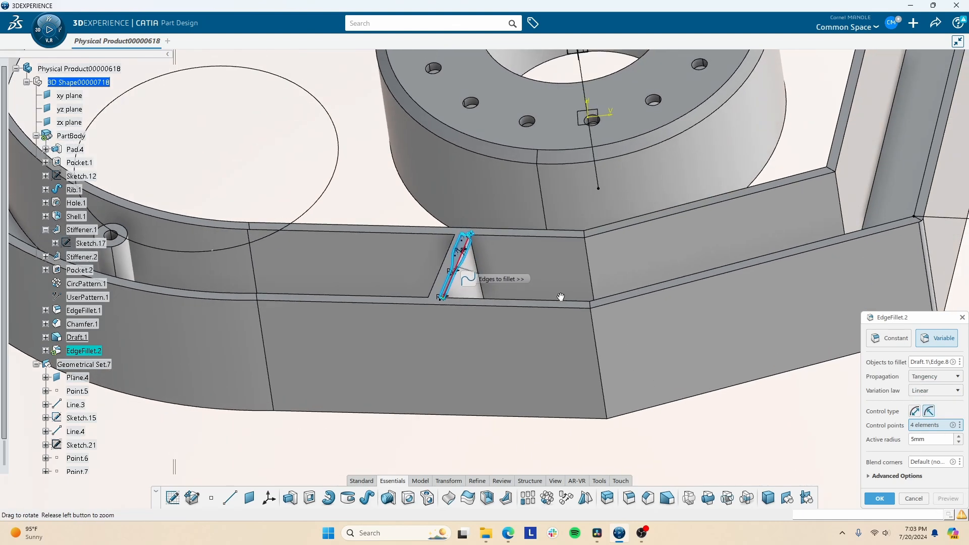
{"action": "left_click", "coordinate": [884, 503]}
{"action": "middle_click_drag", "start_coordinate": [430, 247], "coordinate": [435, 288]}
{"action": "left_click", "coordinate": [438, 422]}
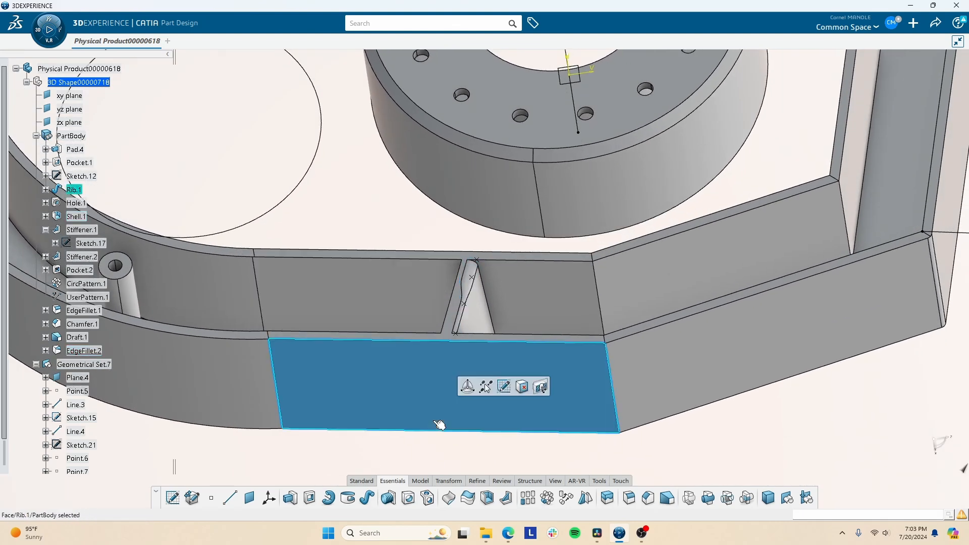
{"action": "middle_click_drag", "start_coordinate": [513, 309], "coordinate": [429, 360]}
{"action": "scroll", "coordinate": [431, 353], "scroll_direction": "up", "scroll_amount": 5}
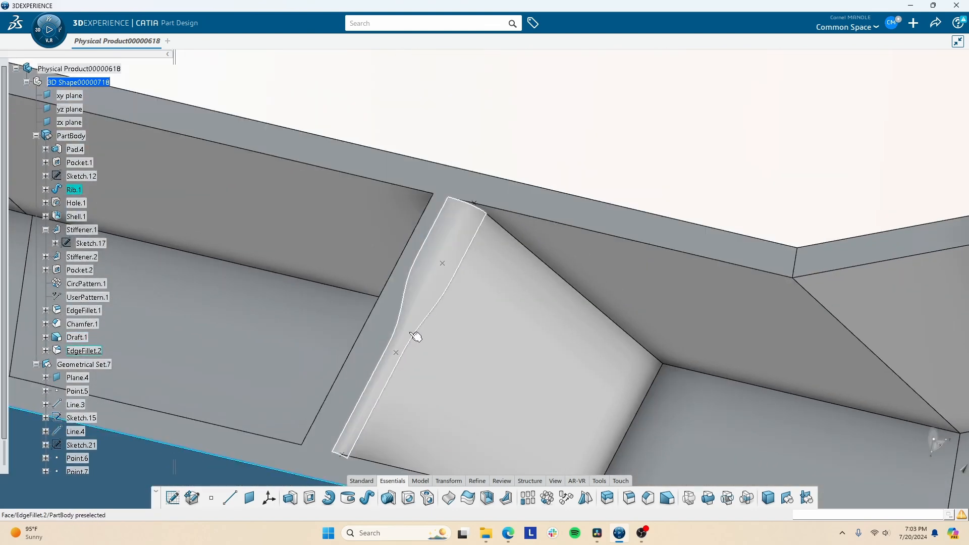
{"action": "middle_click_drag", "start_coordinate": [415, 335], "coordinate": [545, 233]}
{"action": "left_click", "coordinate": [609, 167]}
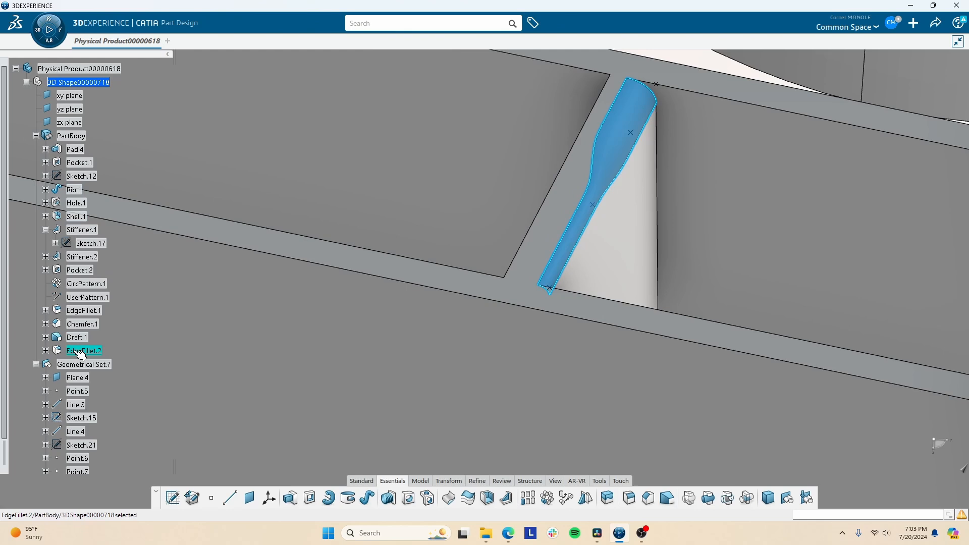
{"action": "double_click", "coordinate": [82, 352]}
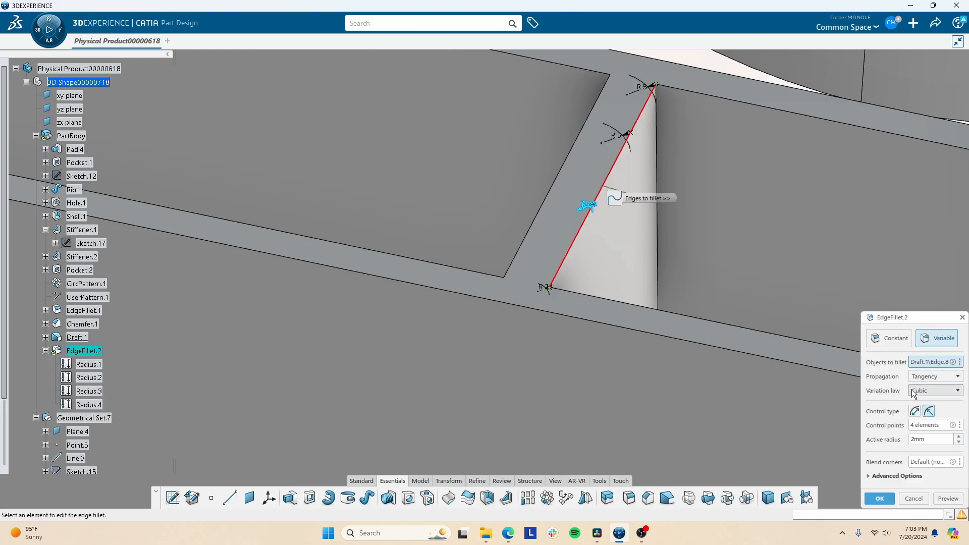
{"action": "left_click", "coordinate": [949, 499]}
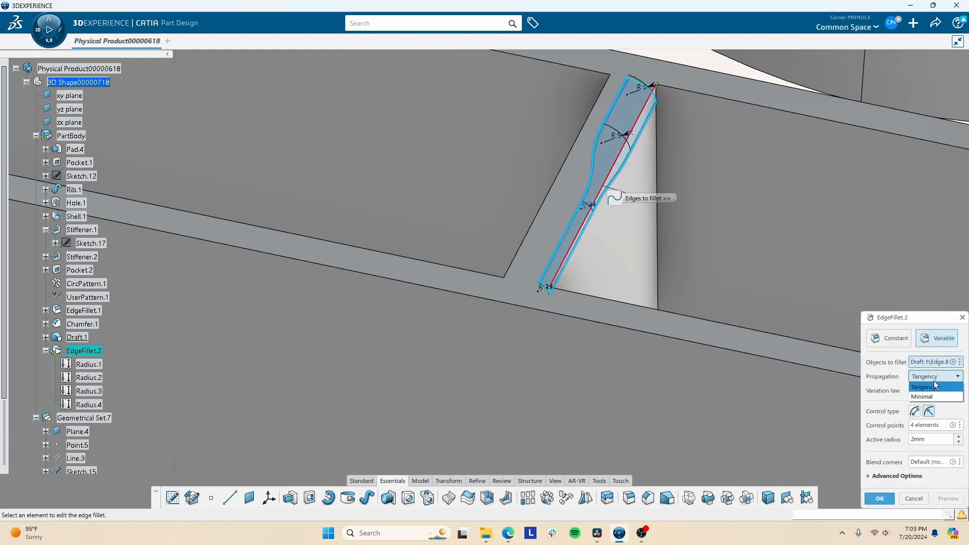
{"action": "left_click", "coordinate": [934, 390]}
{"action": "left_click", "coordinate": [931, 406]}
{"action": "left_click", "coordinate": [935, 497]}
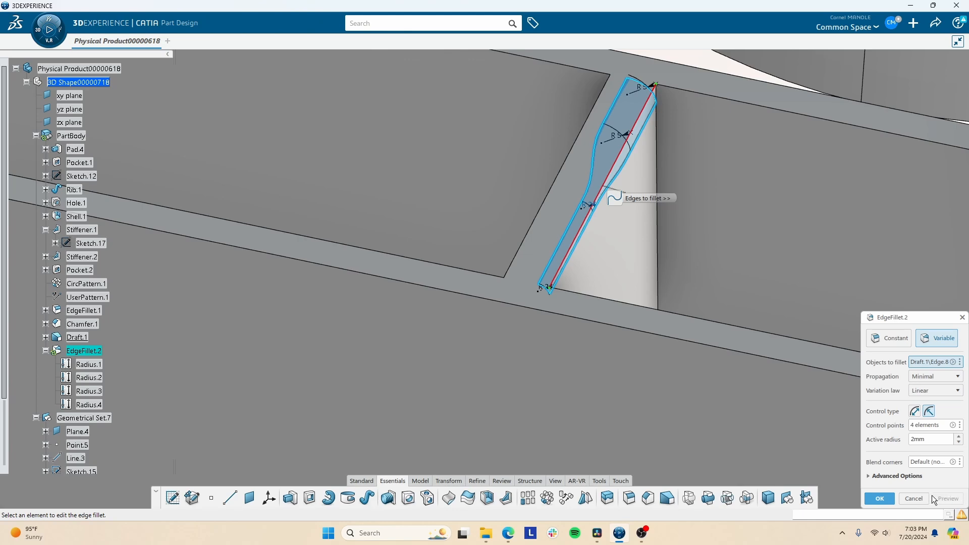
{"action": "middle_click_drag", "start_coordinate": [562, 273], "coordinate": [547, 212]}
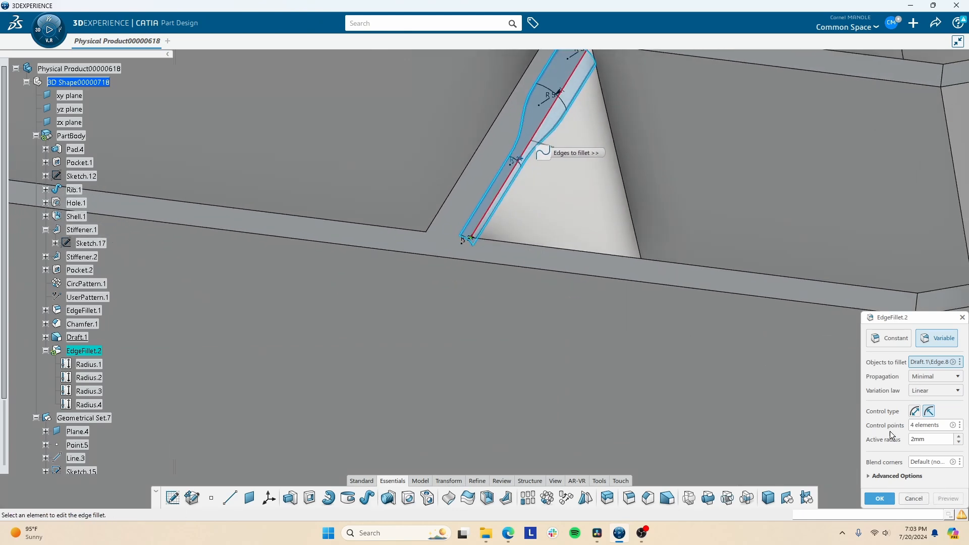
{"action": "left_click", "coordinate": [913, 498]}
- Search for the Tritangent Fillet command with 'trit' to locate it, then close the search
{"action": "scroll", "coordinate": [456, 237], "scroll_direction": "down", "scroll_amount": 10}
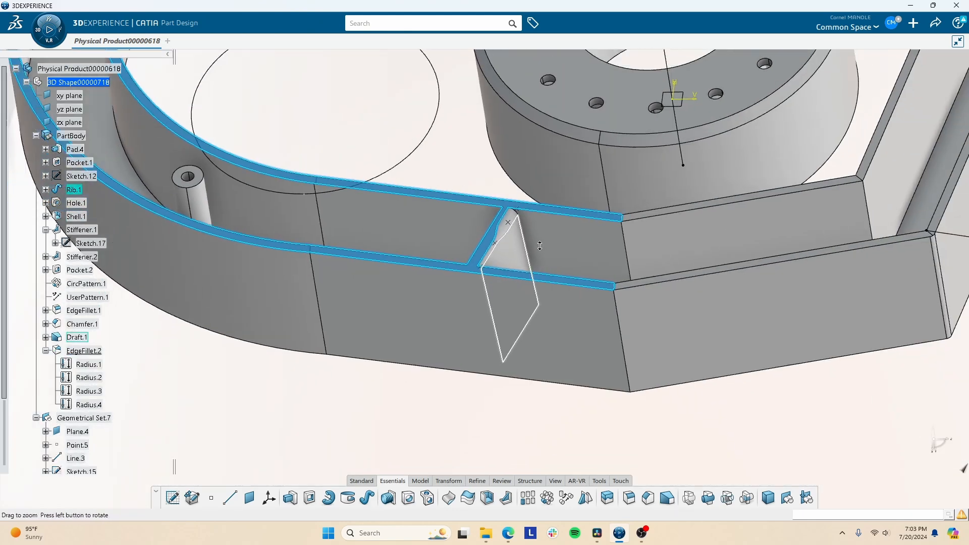
{"action": "middle_click_drag", "start_coordinate": [455, 236], "coordinate": [495, 267]}
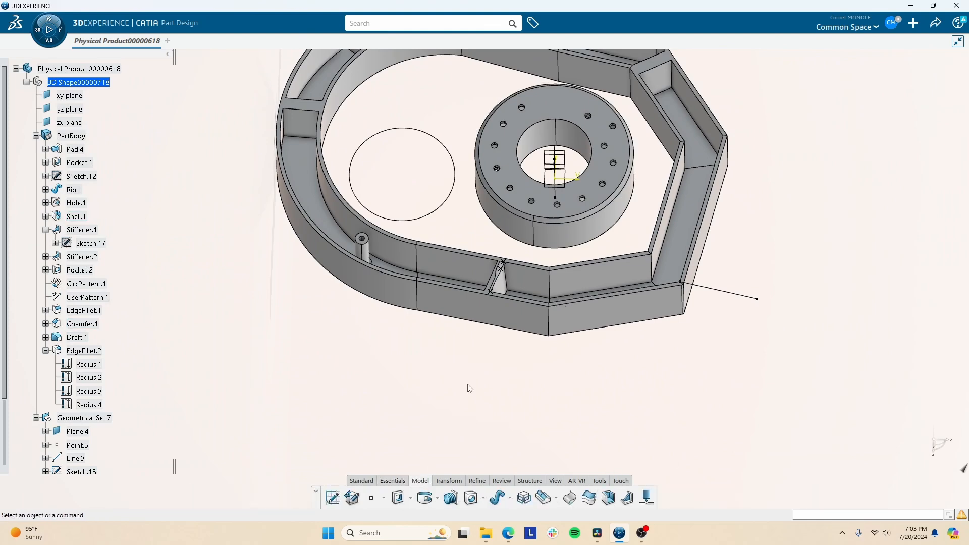
{"action": "middle_click_drag", "start_coordinate": [534, 302], "coordinate": [508, 228]}
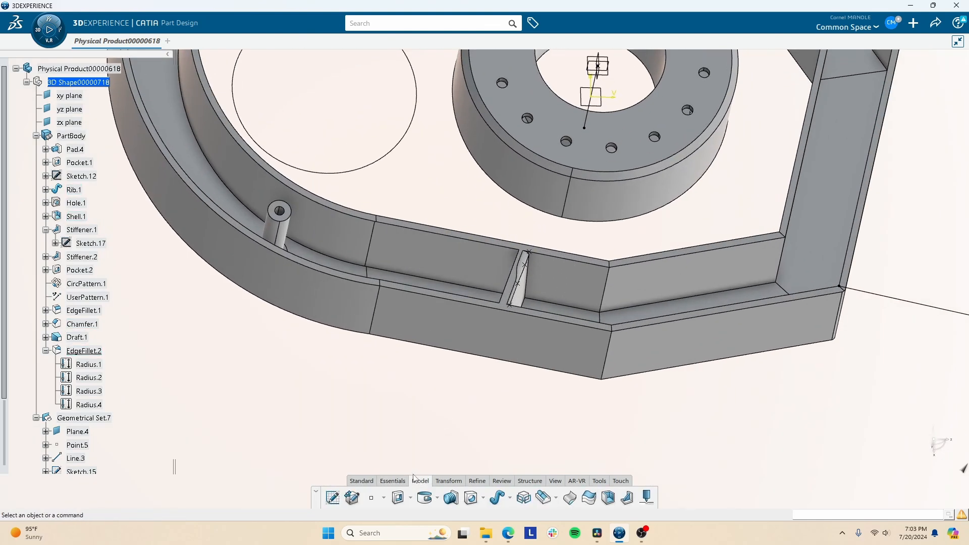
{"action": "left_click", "coordinate": [393, 481]}
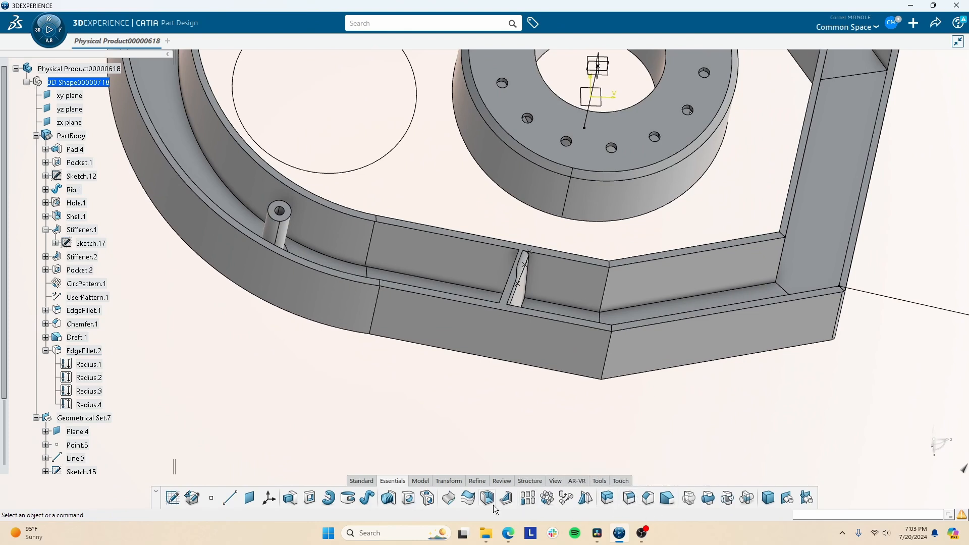
{"action": "left_click", "coordinate": [360, 481]}
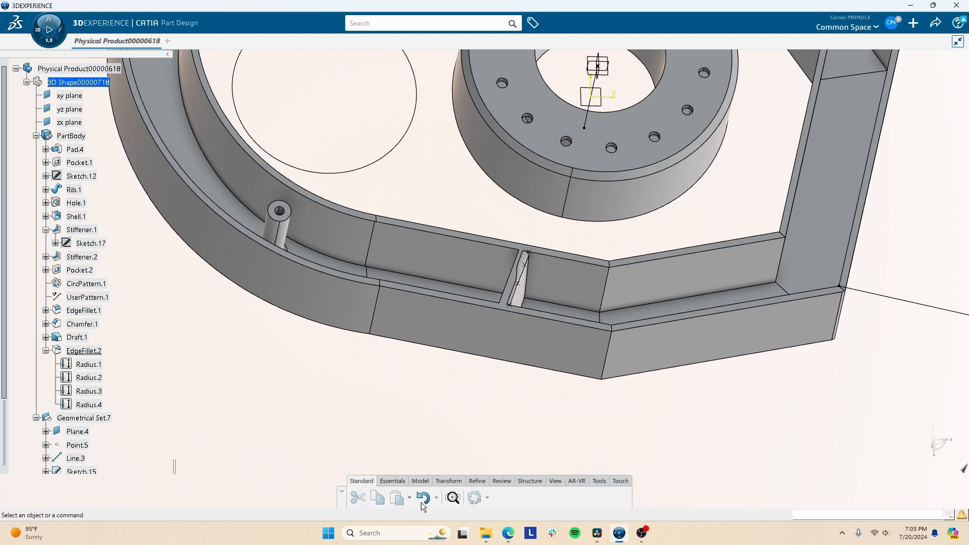
{"action": "left_click", "coordinate": [447, 497]}
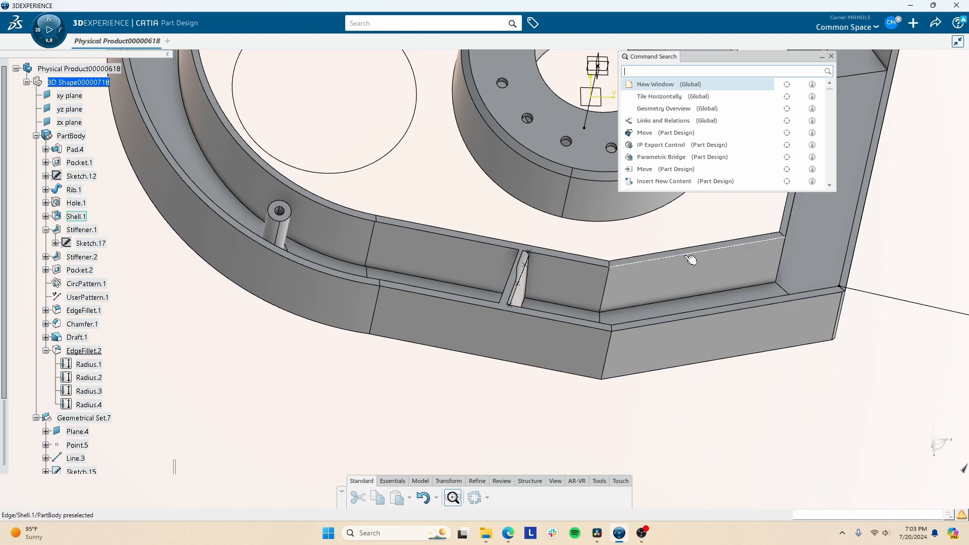
{"action": "type", "text": "trita"}
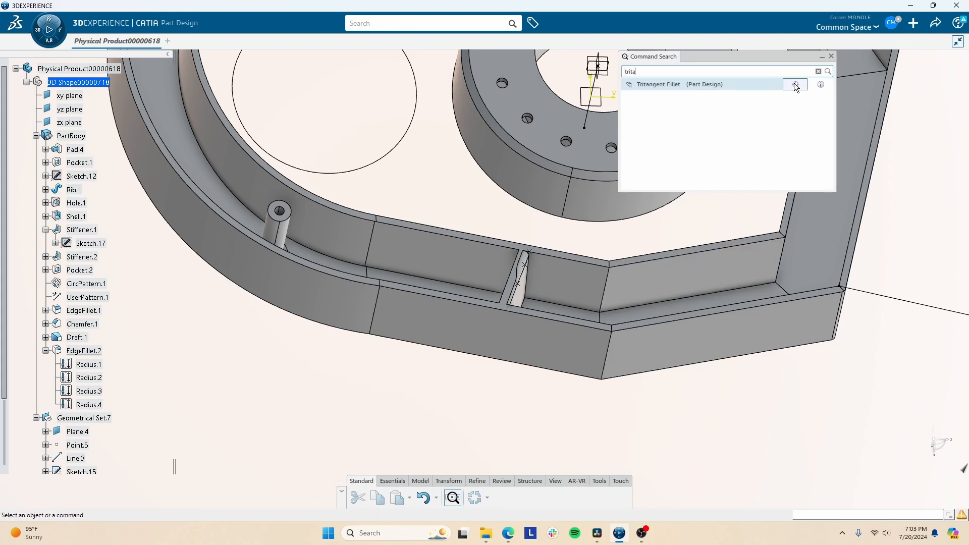
{"action": "left_click", "coordinate": [795, 84]}
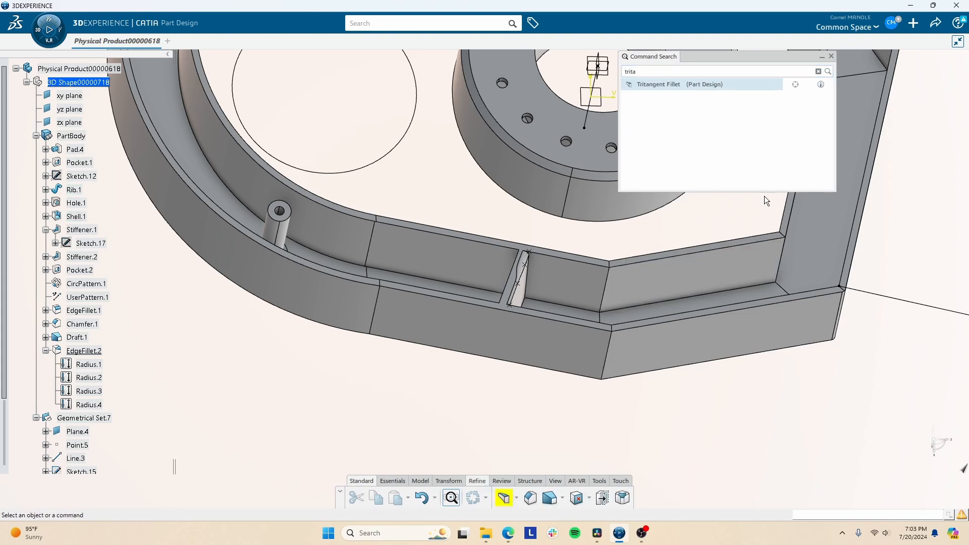
{"action": "left_click", "coordinate": [513, 498]}
{"action": "left_click", "coordinate": [428, 397]}
{"action": "left_click", "coordinate": [831, 56]}
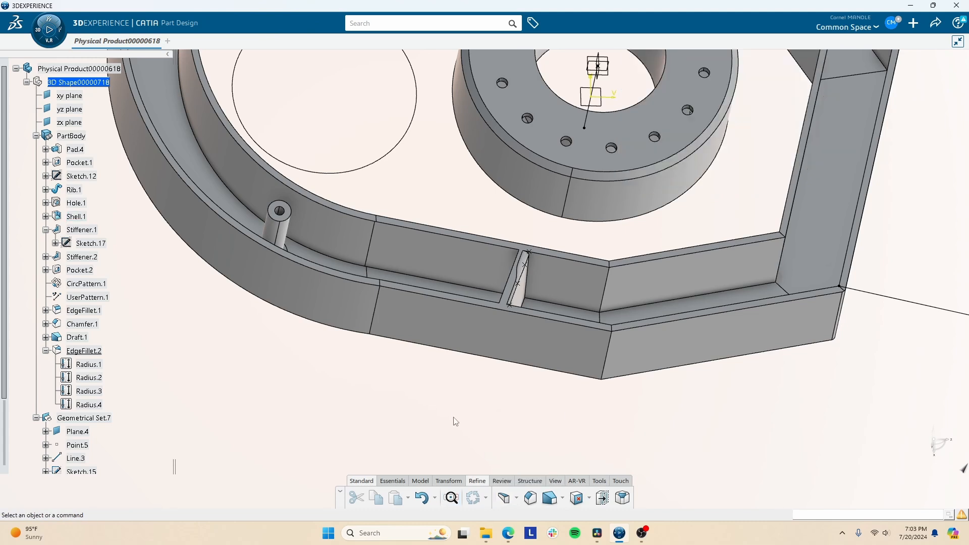
- Open the fillet types flyout in the Refine commands
{"action": "left_click", "coordinate": [360, 481]}
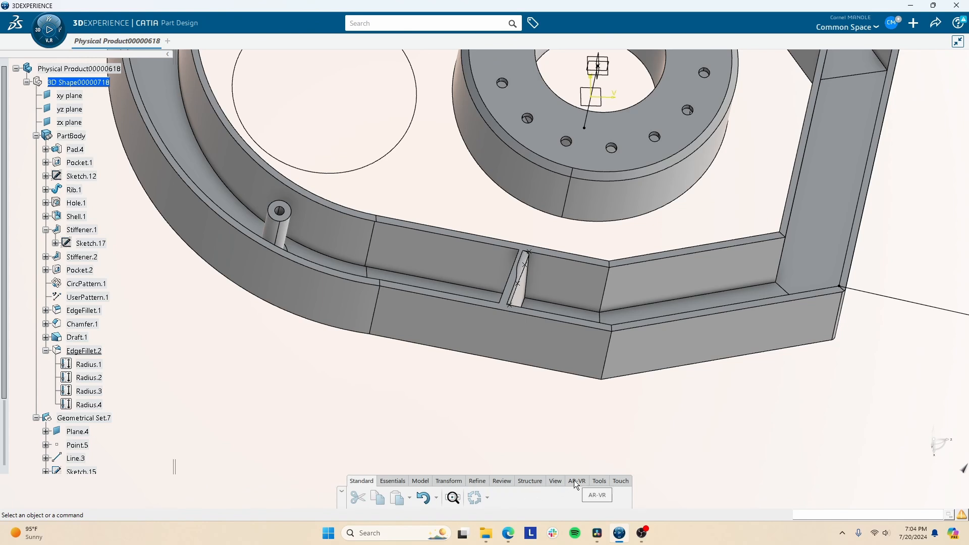
{"action": "left_click", "coordinate": [451, 483]}
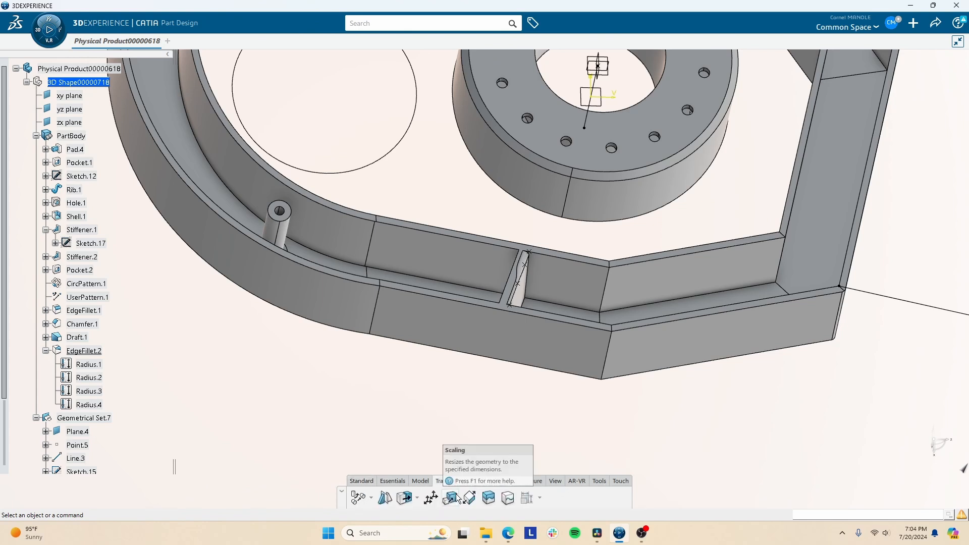
{"action": "left_click", "coordinate": [487, 483]}
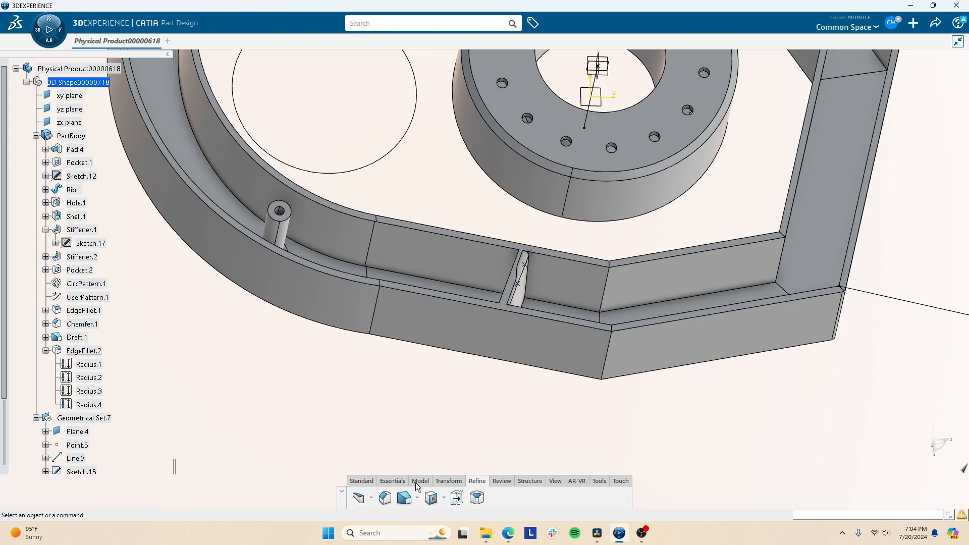
{"action": "left_click", "coordinate": [386, 498]}
- Start a Tritangent Fillet with the rib's two side faces to fillet and its top face to remove
{"action": "left_click", "coordinate": [383, 457]}
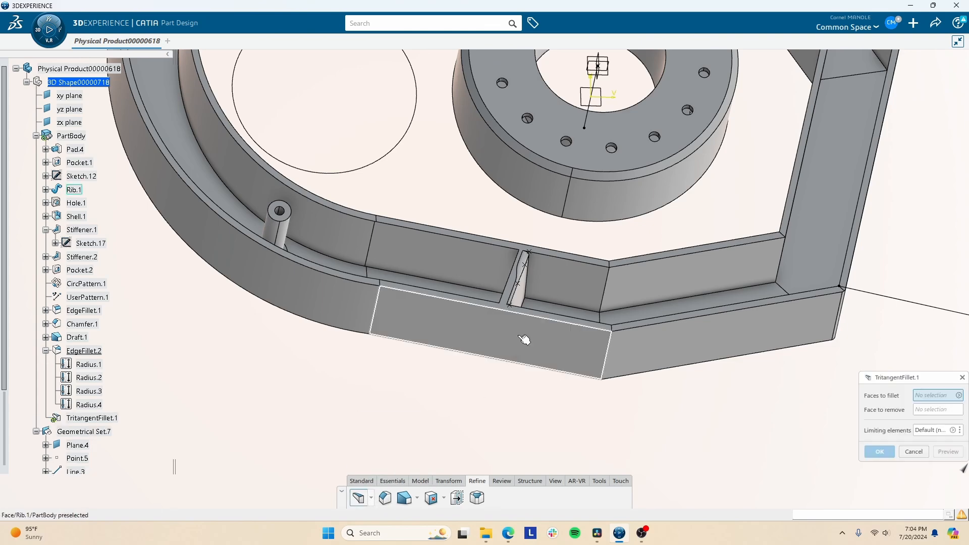
{"action": "mouse_move", "coordinate": [426, 268]}
{"action": "middle_mouse_down"}
{"action": "mouse_move", "coordinate": [558, 425]}
{"action": "mouse_move", "coordinate": [464, 259]}
{"action": "mouse_move", "coordinate": [438, 274]}
{"action": "middle_mouse_up"}
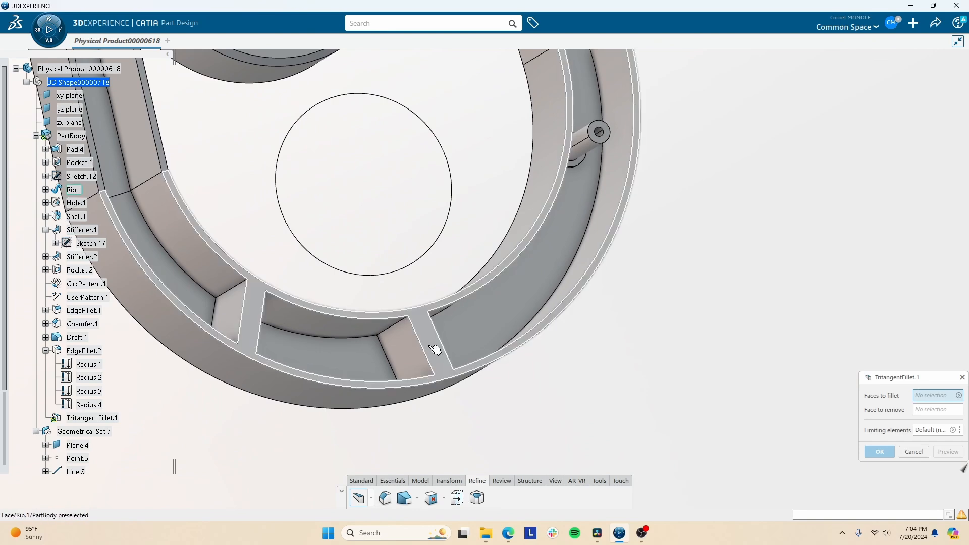
{"action": "left_click", "coordinate": [405, 355]}
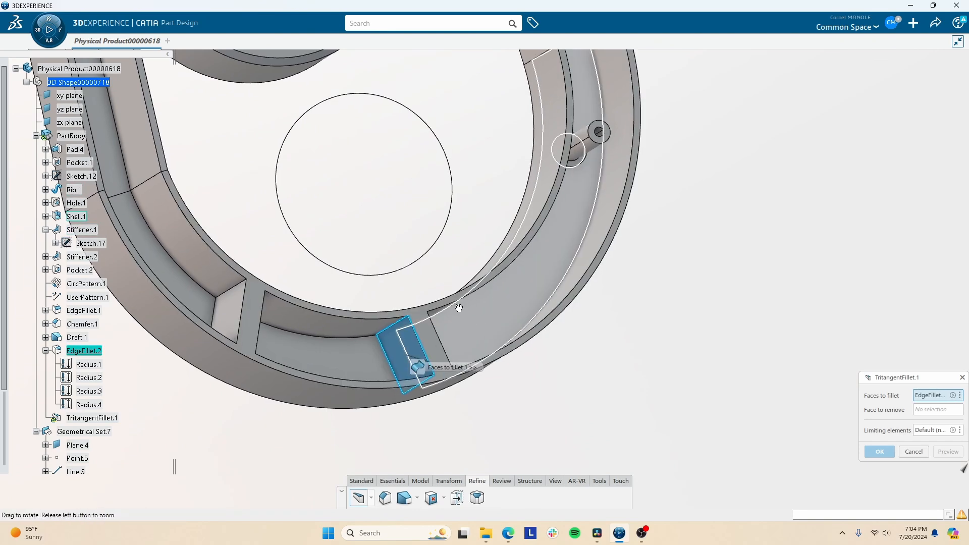
{"action": "middle_click_drag", "start_coordinate": [405, 355], "coordinate": [398, 327]}
{"action": "left_click", "coordinate": [457, 349]}
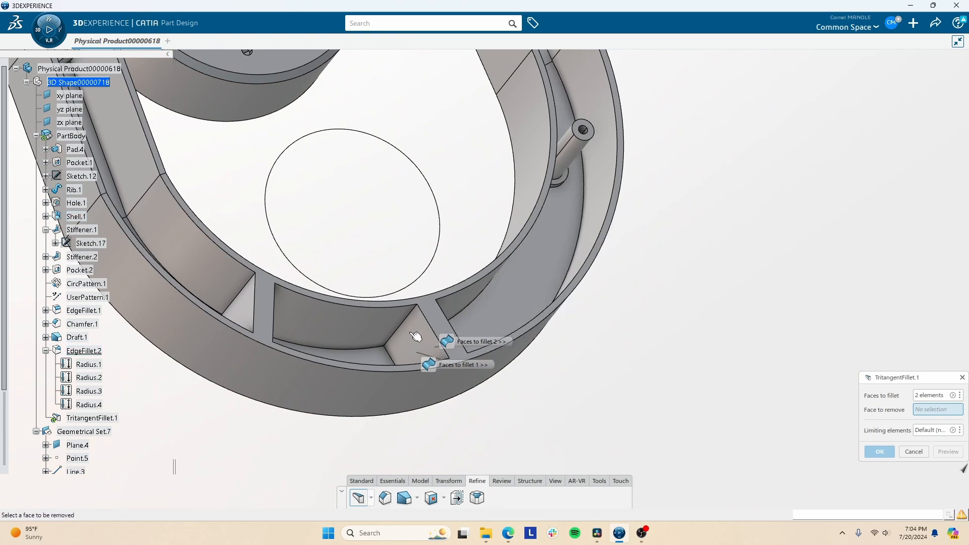
{"action": "middle_click_drag", "start_coordinate": [436, 266], "coordinate": [408, 275]}
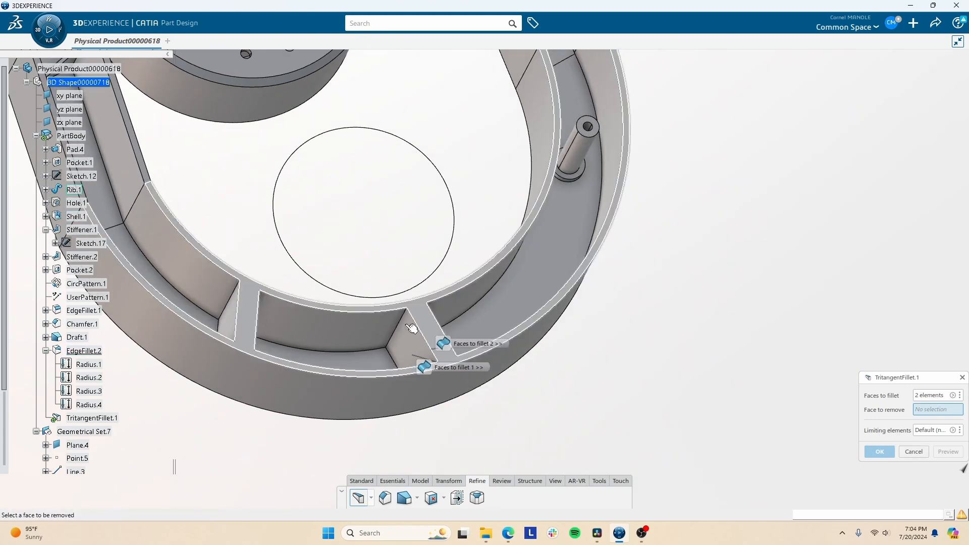
{"action": "left_click", "coordinate": [428, 324]}
{"action": "middle_click_drag", "start_coordinate": [428, 324], "coordinate": [736, 398]}
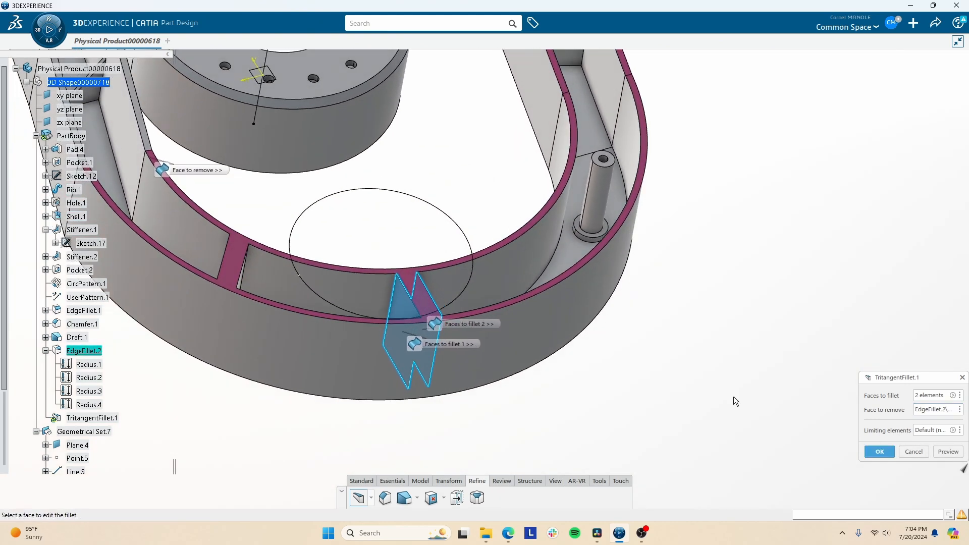
- Preview and create the tritangent fillet, then inspect the fully rounded rib
{"action": "left_click", "coordinate": [947, 452]}
{"action": "middle_click_drag", "start_coordinate": [502, 315], "coordinate": [412, 259]}
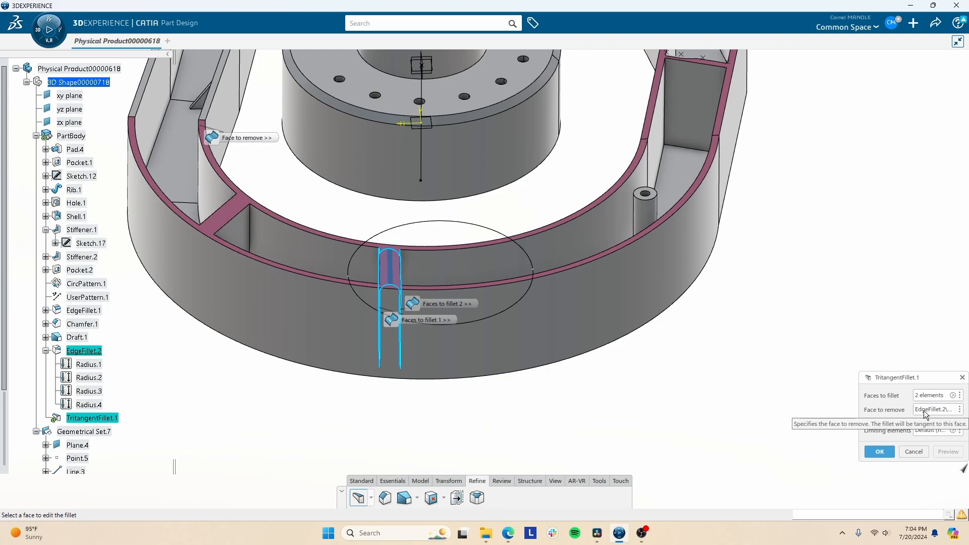
{"action": "left_click", "coordinate": [879, 451]}
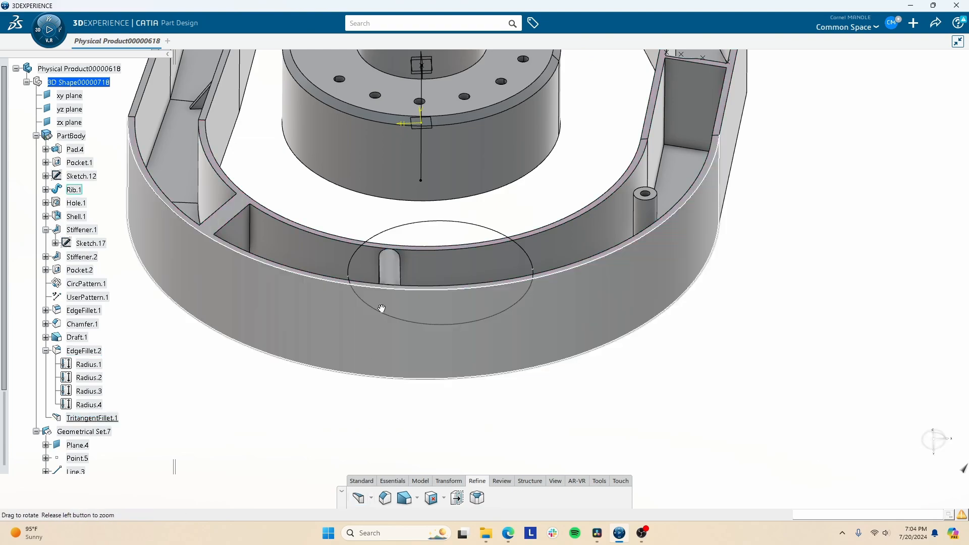
{"action": "middle_click_drag", "start_coordinate": [383, 307], "coordinate": [429, 299]}
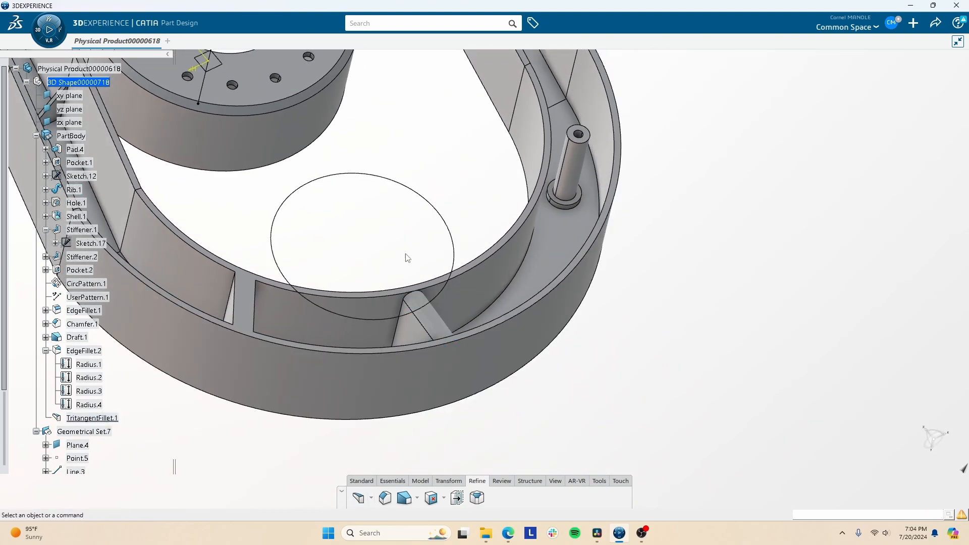
{"action": "middle_click_drag", "start_coordinate": [407, 257], "coordinate": [533, 469]}
{"action": "left_click", "coordinate": [502, 480]}
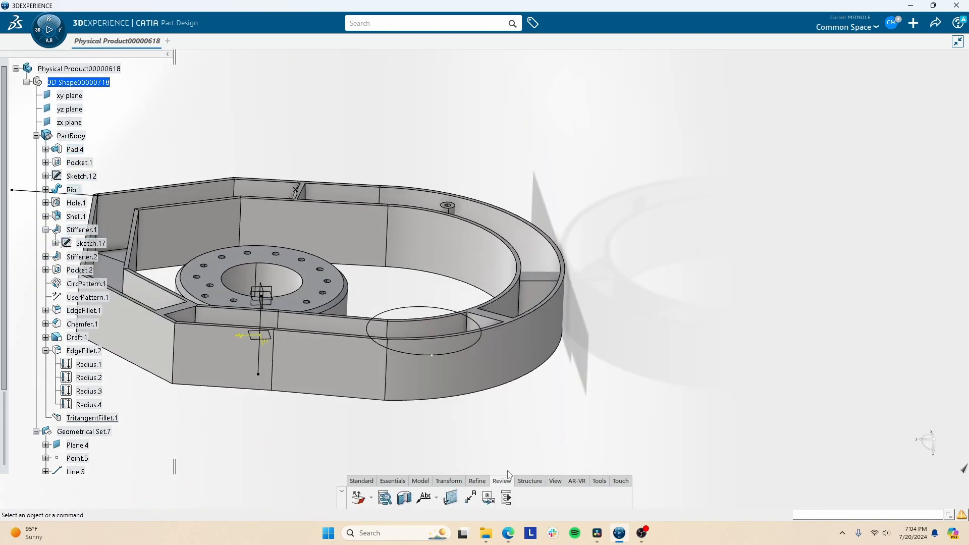
{"action": "left_click", "coordinate": [528, 482]}
{"action": "left_click", "coordinate": [507, 485]}
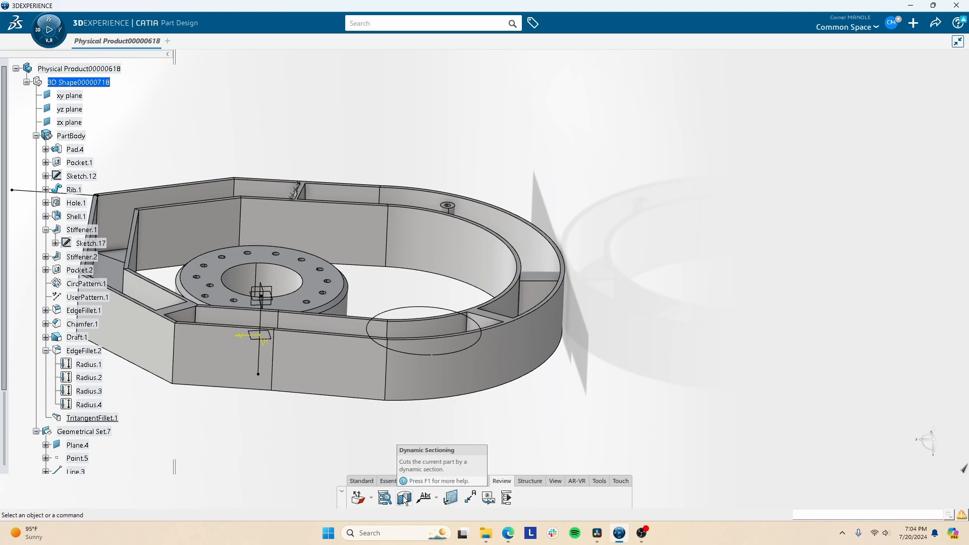
{"action": "left_click", "coordinate": [529, 481]}
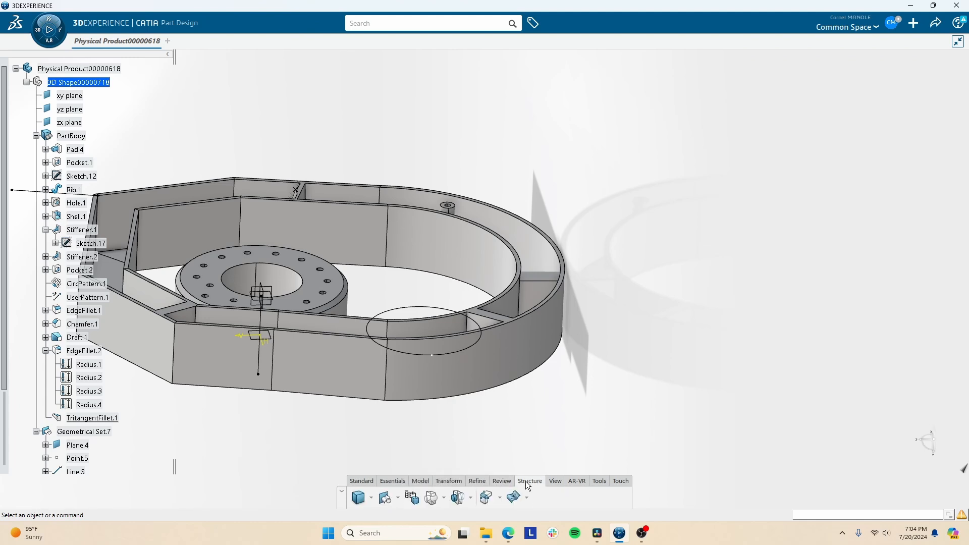
{"action": "left_click", "coordinate": [371, 499]}
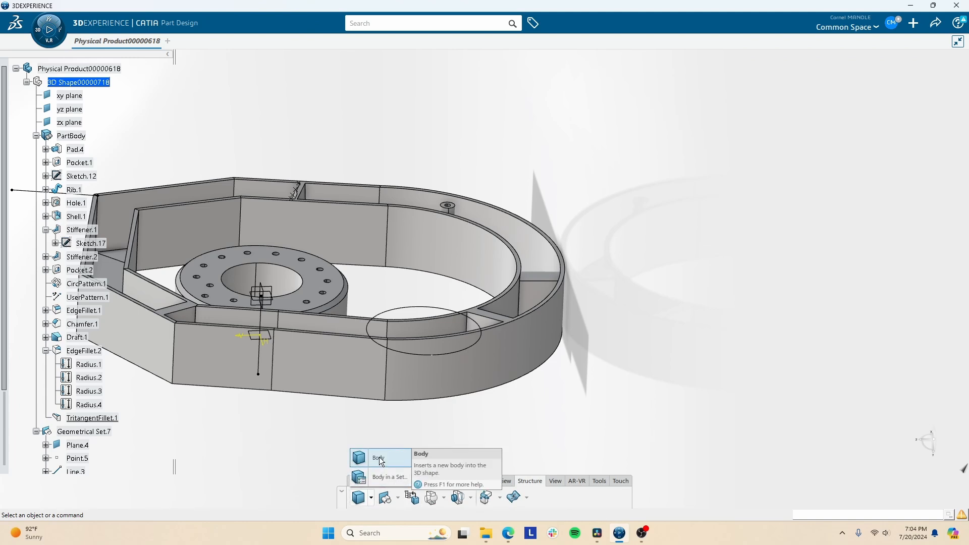
{"action": "left_click", "coordinate": [37, 135]}
- Insert Body.2 under the 3D shape as work object and start a sketch for it
{"action": "right_click", "coordinate": [61, 81]}
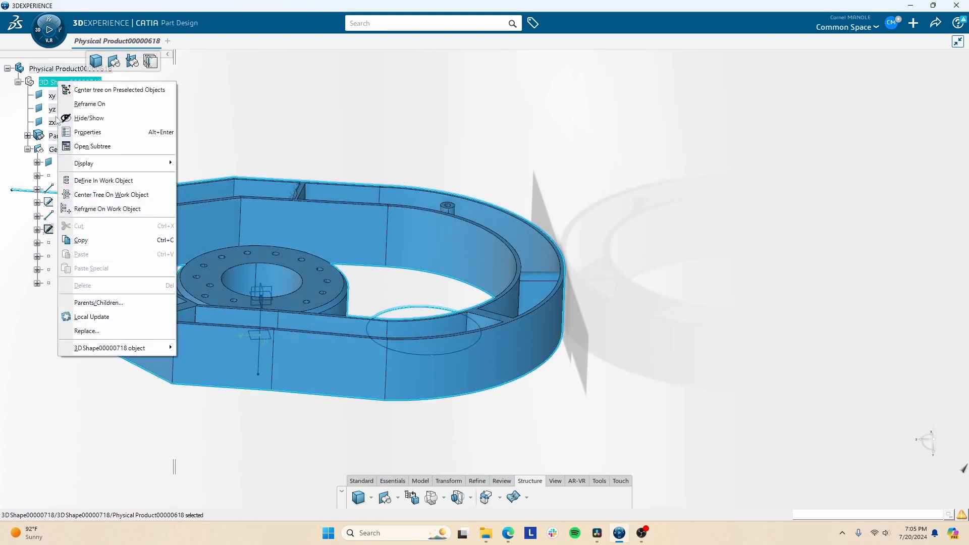
{"action": "left_click", "coordinate": [82, 181]}
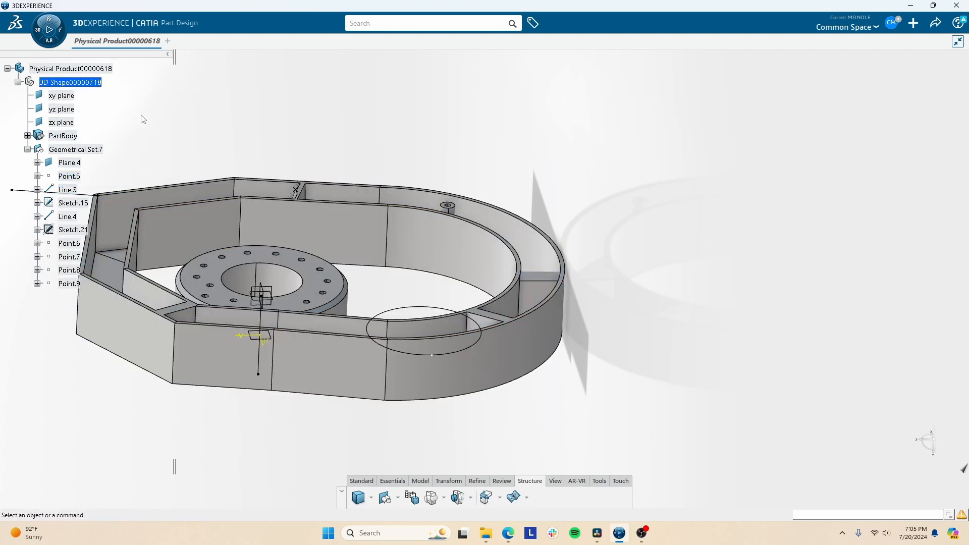
{"action": "left_click", "coordinate": [358, 497]}
{"action": "left_click", "coordinate": [60, 297]}
{"action": "left_click", "coordinate": [27, 149]}
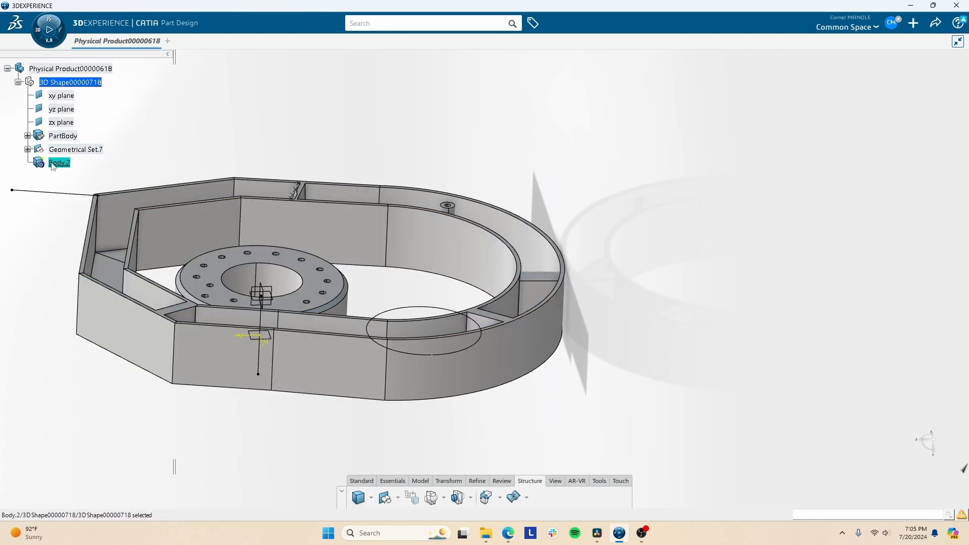
{"action": "left_click", "coordinate": [393, 481]}
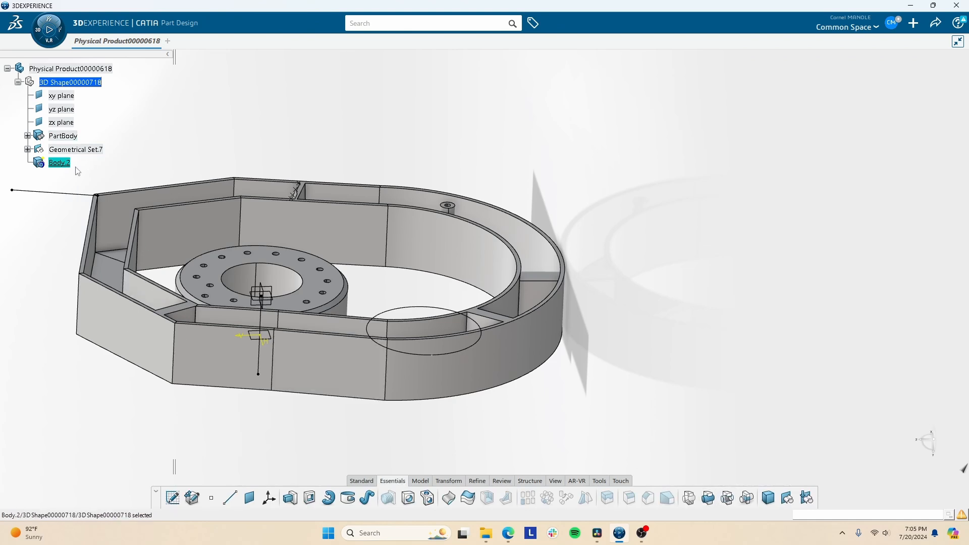
{"action": "left_click", "coordinate": [172, 498]}
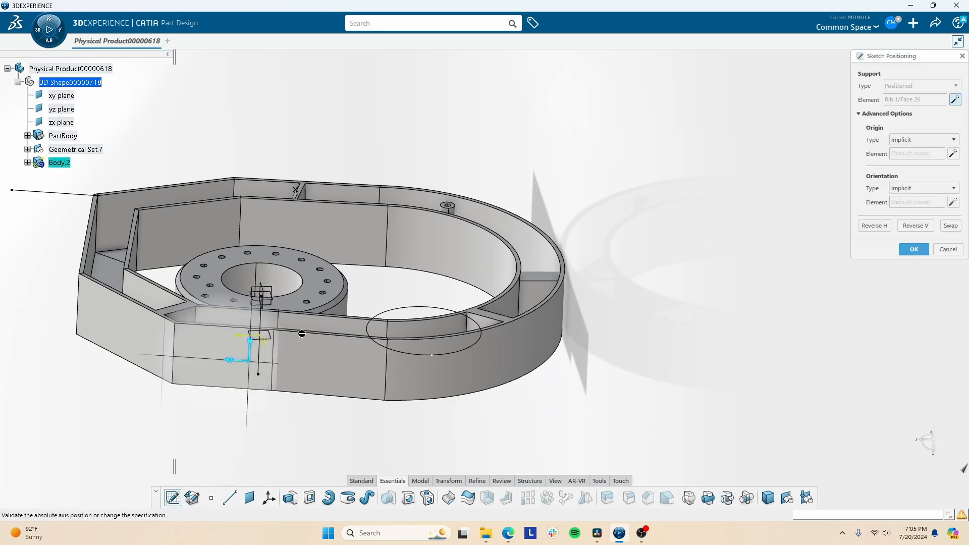
- On the yz plane, sketch a closed five-sided Profile polyline starting near the axis
{"action": "left_click", "coordinate": [271, 288]}
{"action": "left_click", "coordinate": [367, 498]}
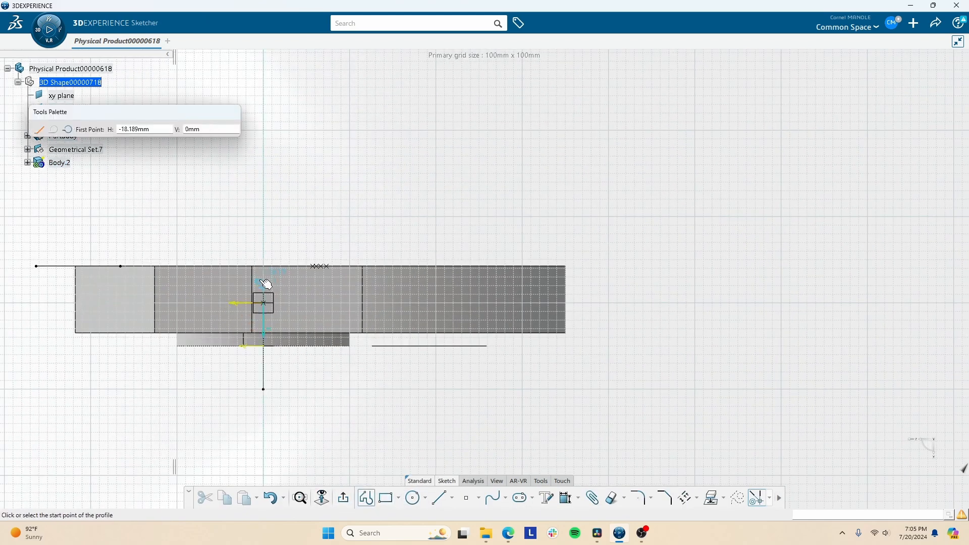
{"action": "left_click", "coordinate": [266, 279]}
{"action": "left_click", "coordinate": [753, 92]}
{"action": "left_click", "coordinate": [741, 374]}
{"action": "left_click", "coordinate": [409, 437]}
{"action": "left_click", "coordinate": [383, 347]}
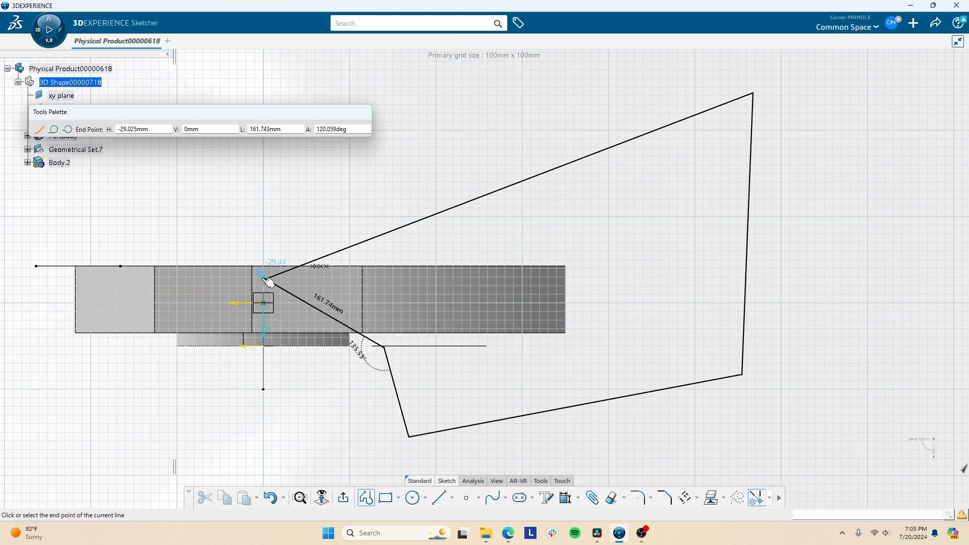
{"action": "left_click", "coordinate": [267, 280]}
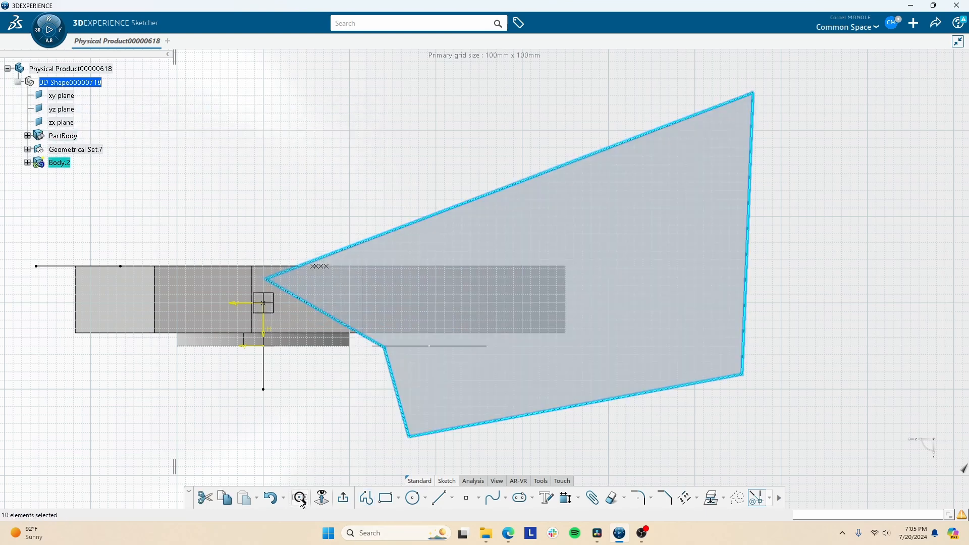
- Pad the five-sided profile 100mm into a slab crossing the housing
{"action": "left_click", "coordinate": [343, 498]}
{"action": "left_click", "coordinate": [289, 498]}
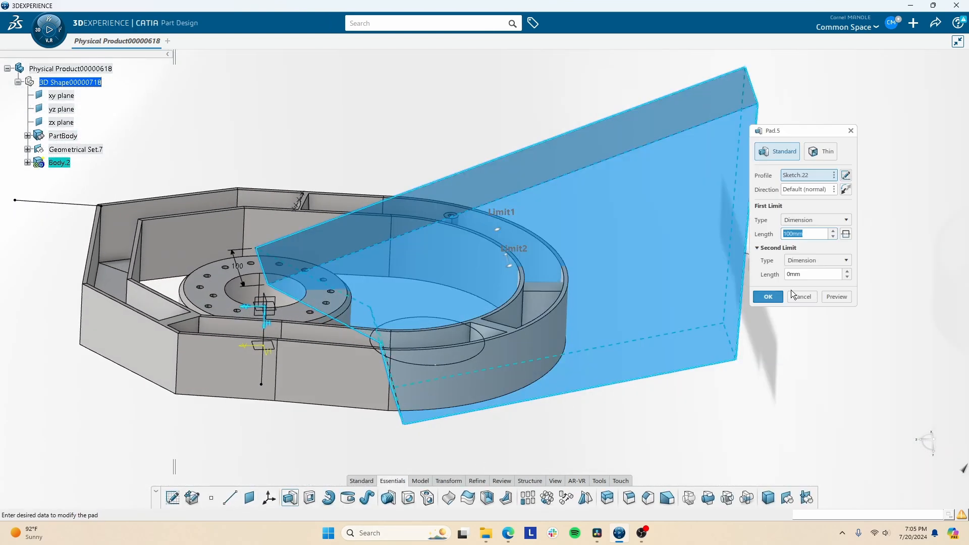
{"action": "left_click", "coordinate": [771, 296]}
{"action": "middle_click_drag", "start_coordinate": [393, 310], "coordinate": [549, 292]}
{"action": "left_click", "coordinate": [569, 251]}
{"action": "left_click", "coordinate": [330, 353]}
- Add Body.2 into PartBody, then orbit around the fused slab and housing to inspect it
{"action": "left_click", "coordinate": [169, 204]}
{"action": "left_click", "coordinate": [708, 497]}
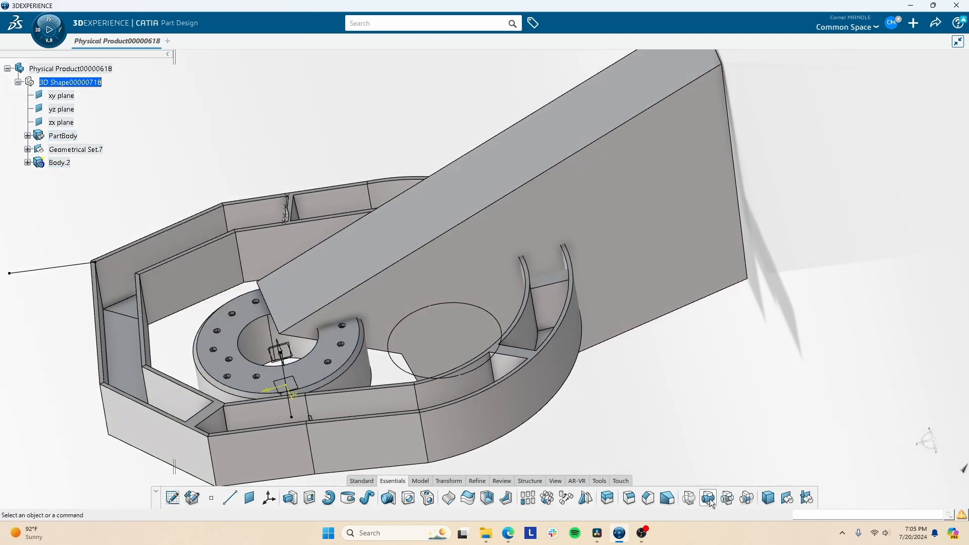
{"action": "left_click", "coordinate": [59, 162]}
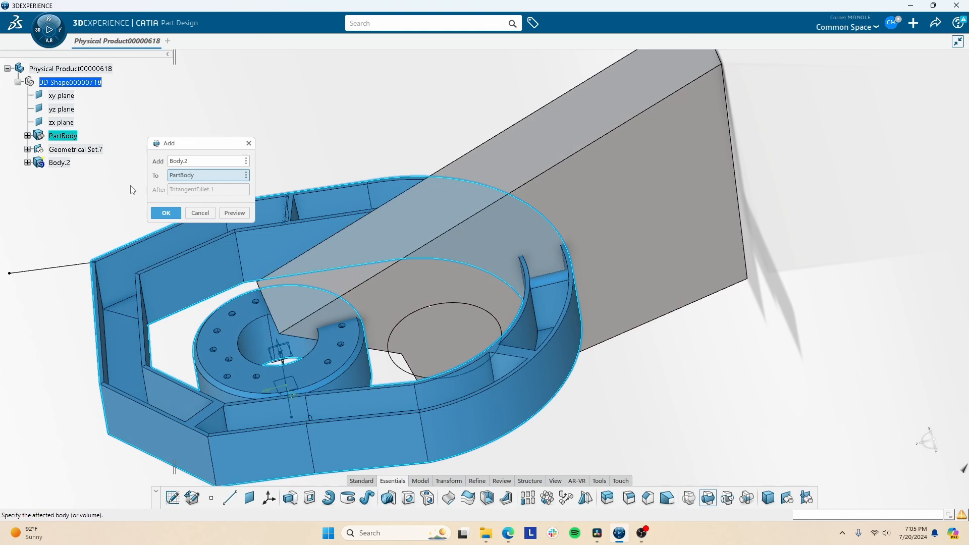
{"action": "left_click", "coordinate": [163, 212]}
{"action": "middle_click_drag", "start_coordinate": [530, 308], "coordinate": [547, 222]}
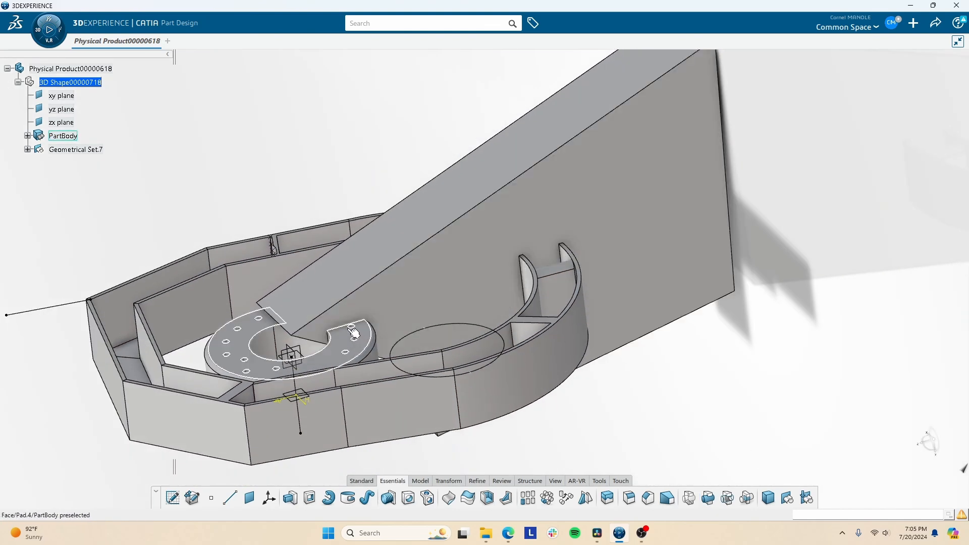
{"action": "left_click", "coordinate": [353, 333]}
{"action": "middle_click_drag", "start_coordinate": [524, 282], "coordinate": [642, 342]}
{"action": "left_click", "coordinate": [566, 317]}
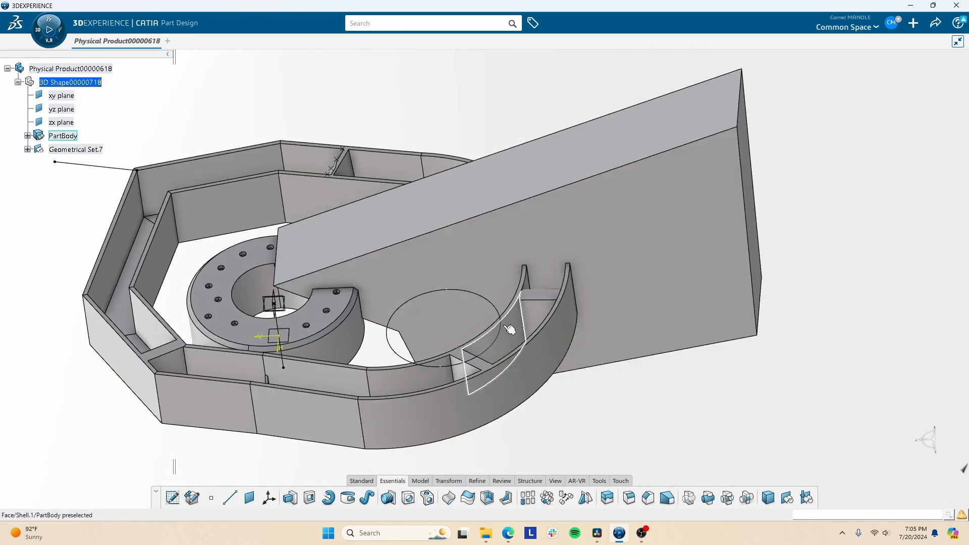
{"action": "middle_click_drag", "start_coordinate": [510, 328], "coordinate": [515, 273]}
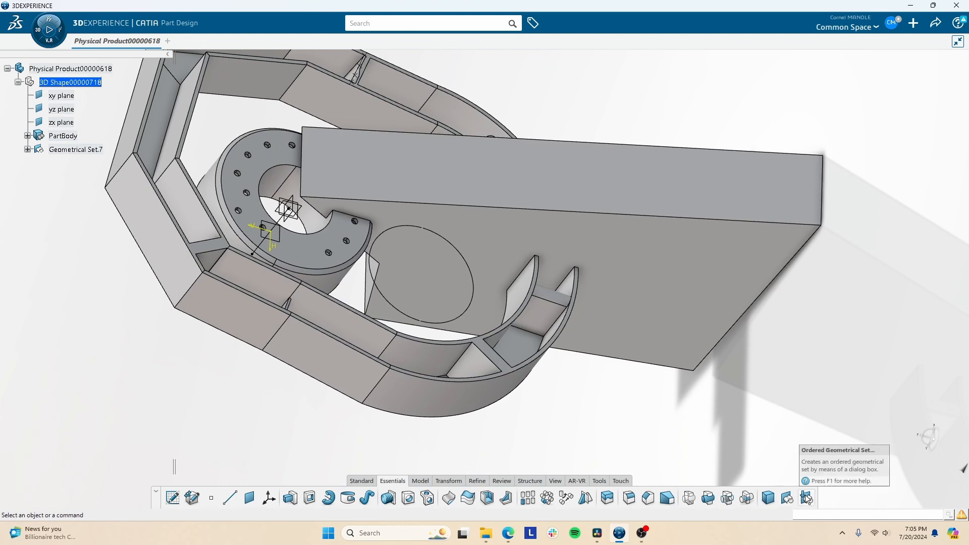
{"action": "left_click", "coordinate": [420, 482]}
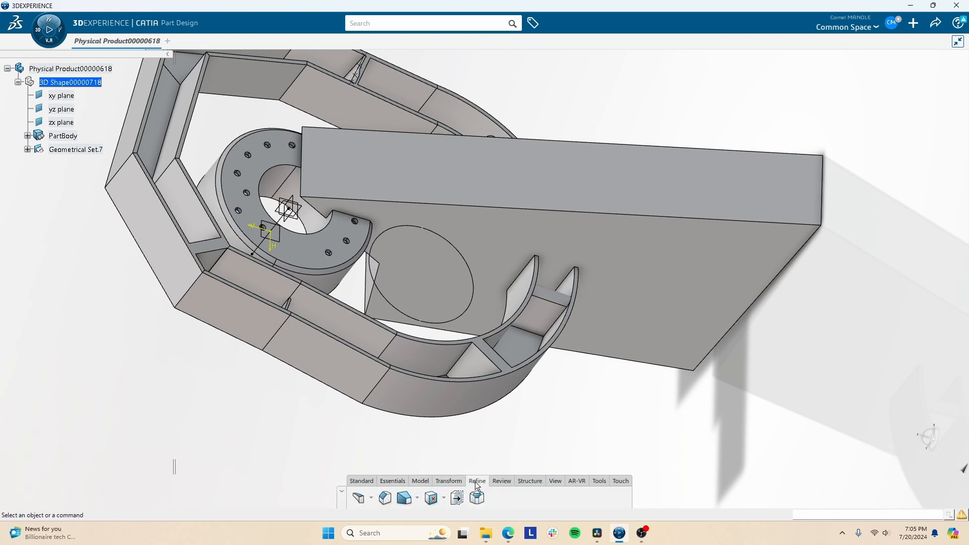
{"action": "left_click", "coordinate": [528, 480]}
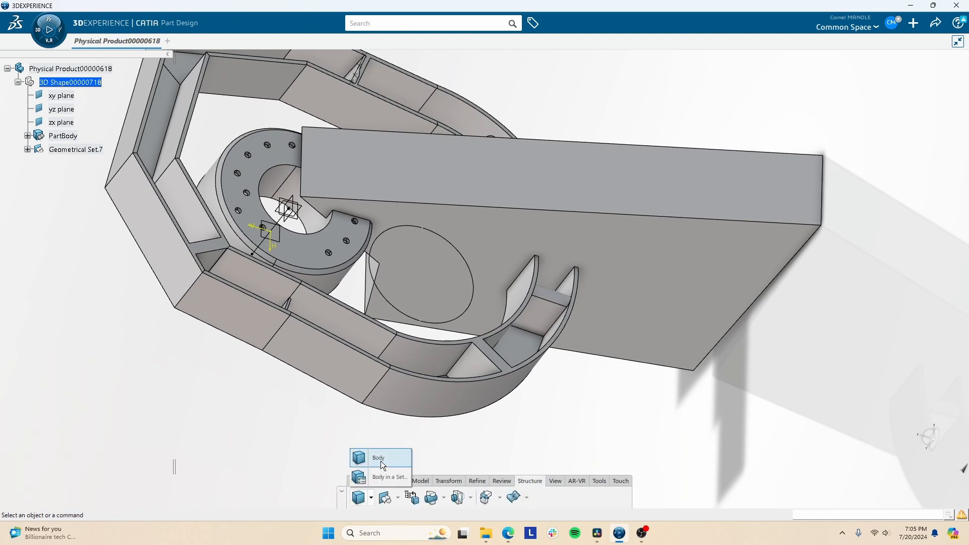
{"action": "left_click", "coordinate": [357, 499]}
{"action": "left_click_drag", "start_coordinate": [848, 367], "coordinate": [326, 173]}
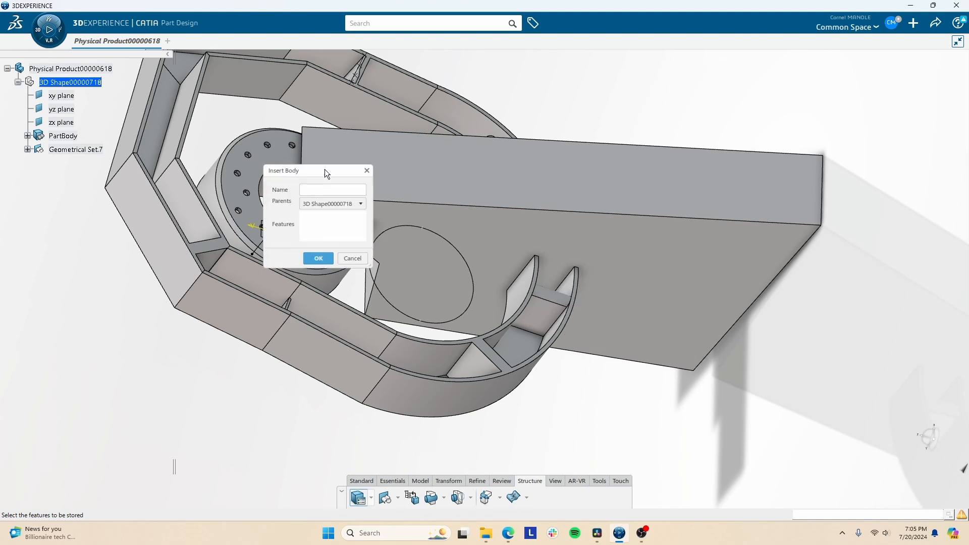
{"action": "left_click", "coordinate": [365, 171]}
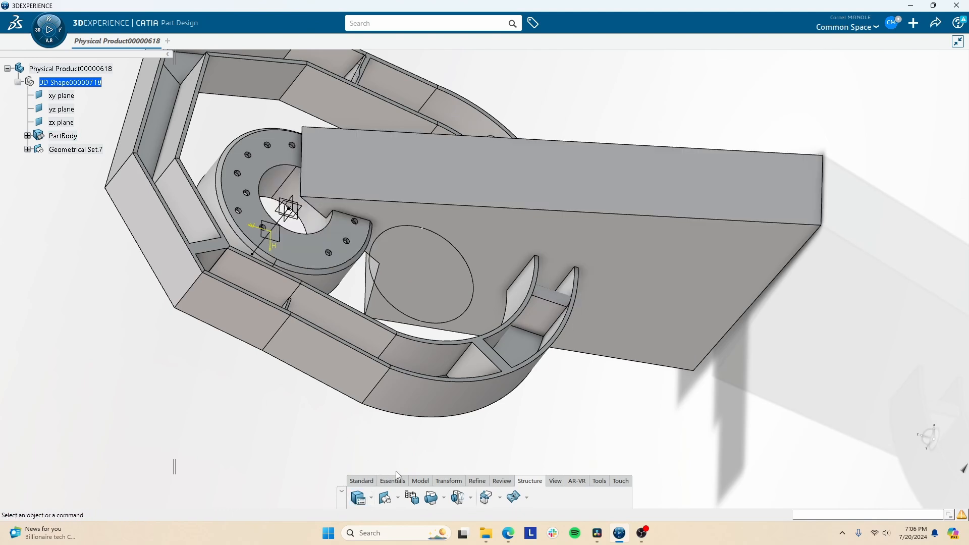
{"action": "left_click", "coordinate": [398, 497]}
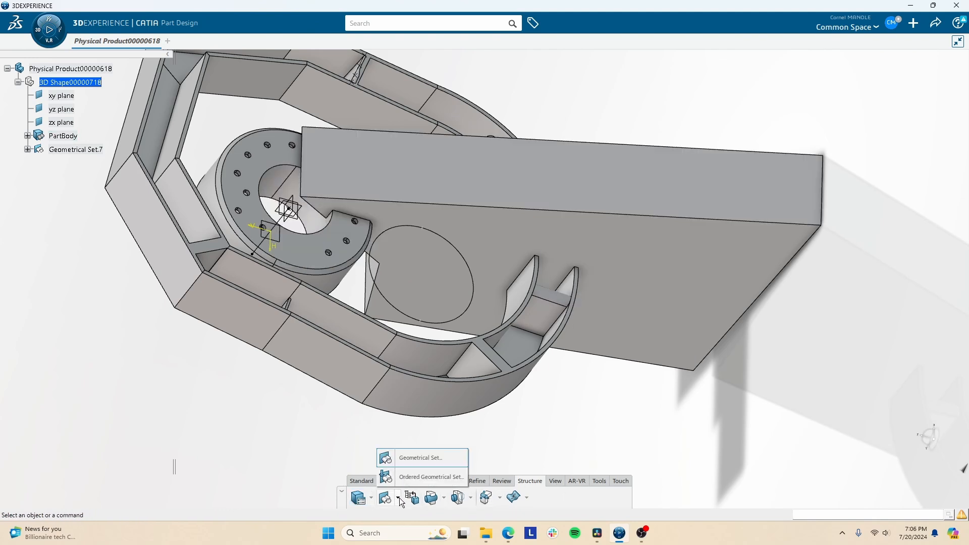
{"action": "left_click", "coordinate": [62, 135]}
{"action": "left_click", "coordinate": [65, 160]}
{"action": "left_click", "coordinate": [553, 482]}
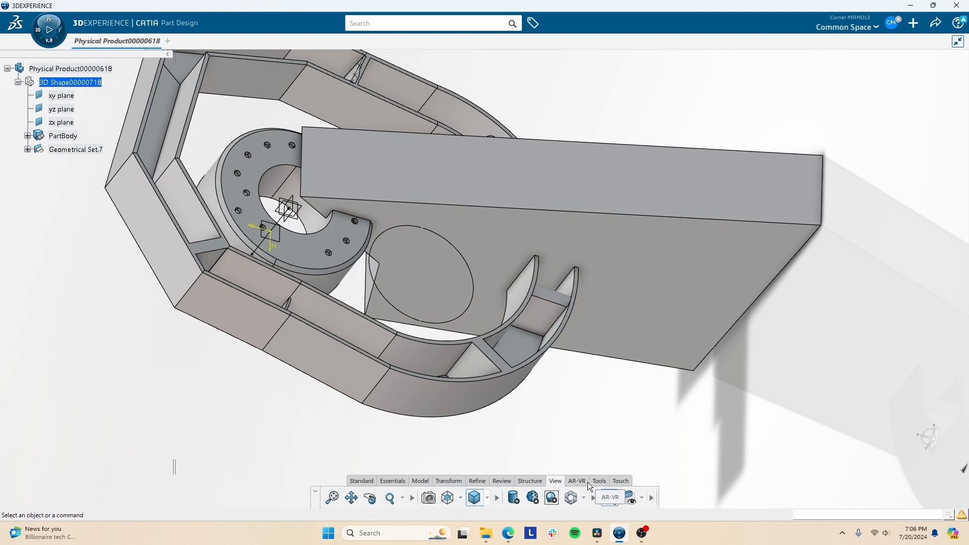
{"action": "left_click", "coordinate": [393, 480]}
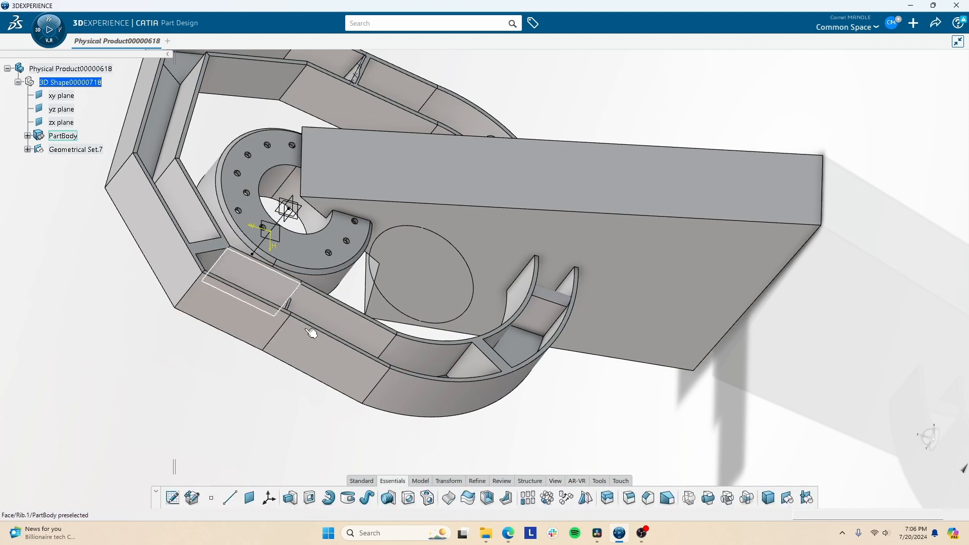
- On the Model tab, review the Pad, Hole, Rib and Multi-sections Solid command variants
{"action": "left_click", "coordinate": [419, 482]}
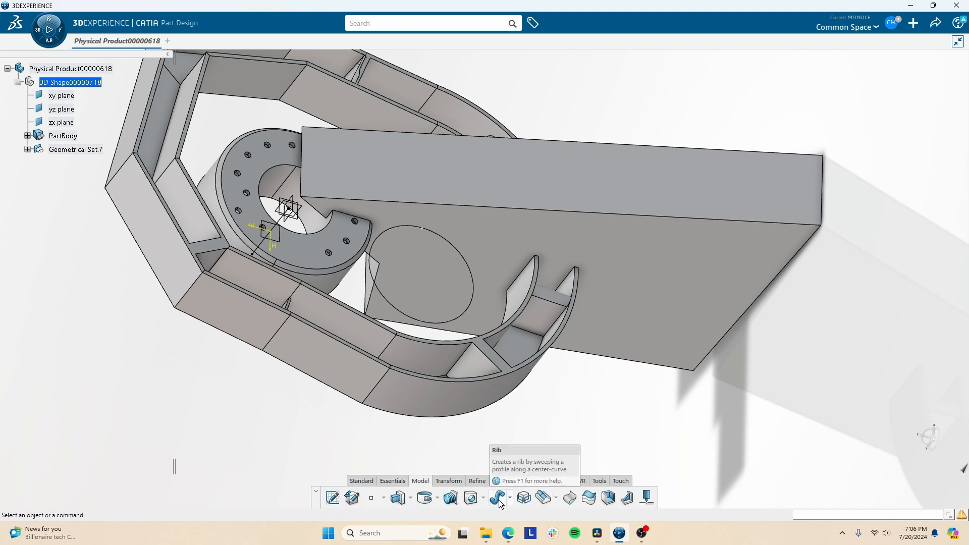
{"action": "left_click", "coordinate": [411, 501]}
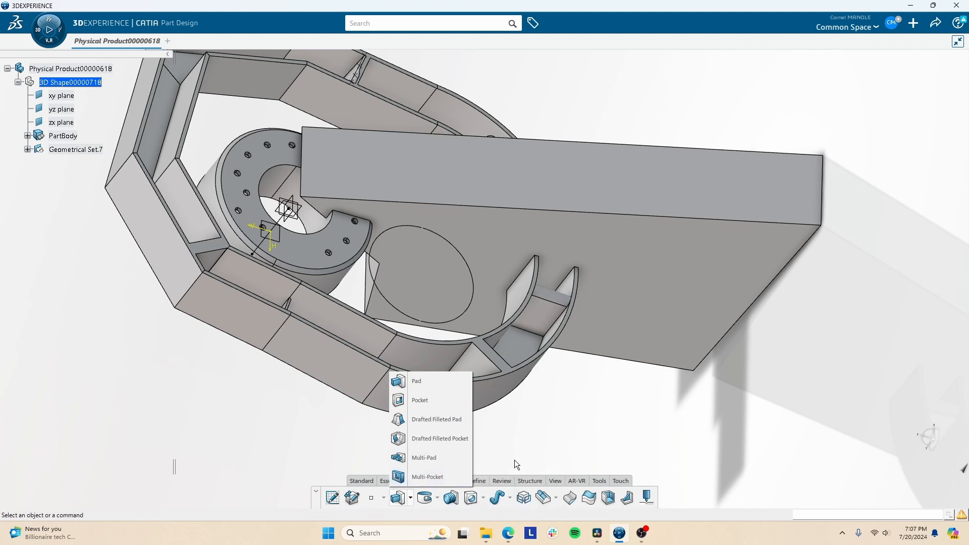
{"action": "left_click", "coordinate": [484, 499]}
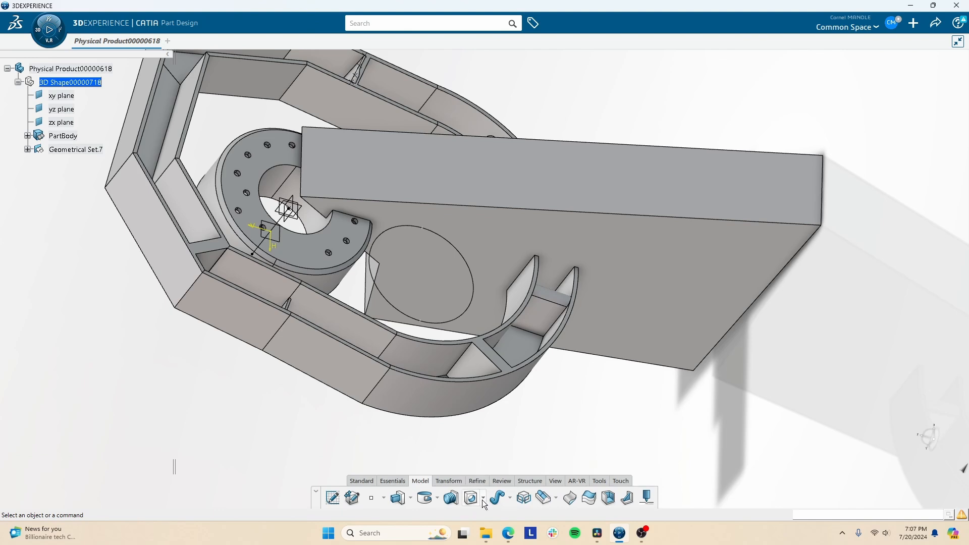
{"action": "left_click", "coordinate": [510, 498]}
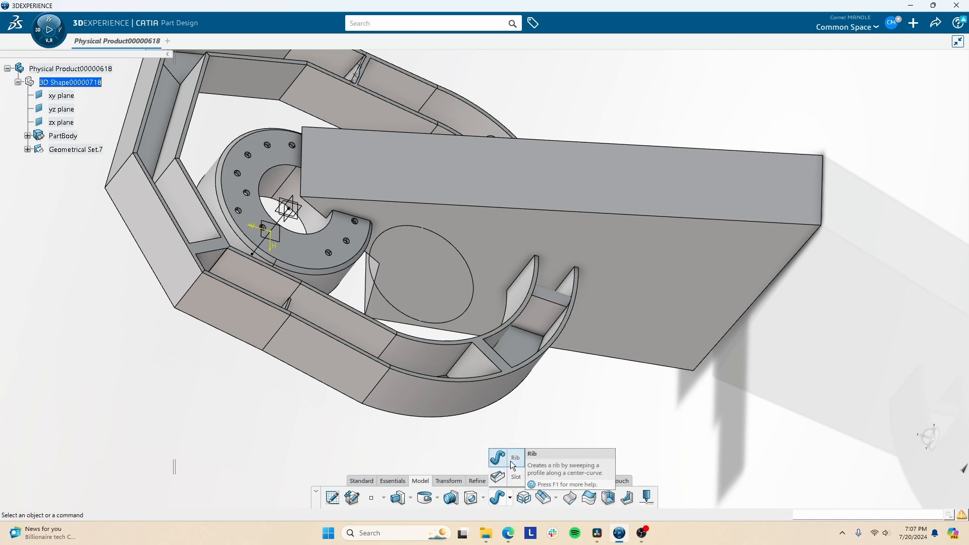
{"action": "left_click", "coordinate": [510, 502]}
{"action": "left_click", "coordinate": [556, 500]}
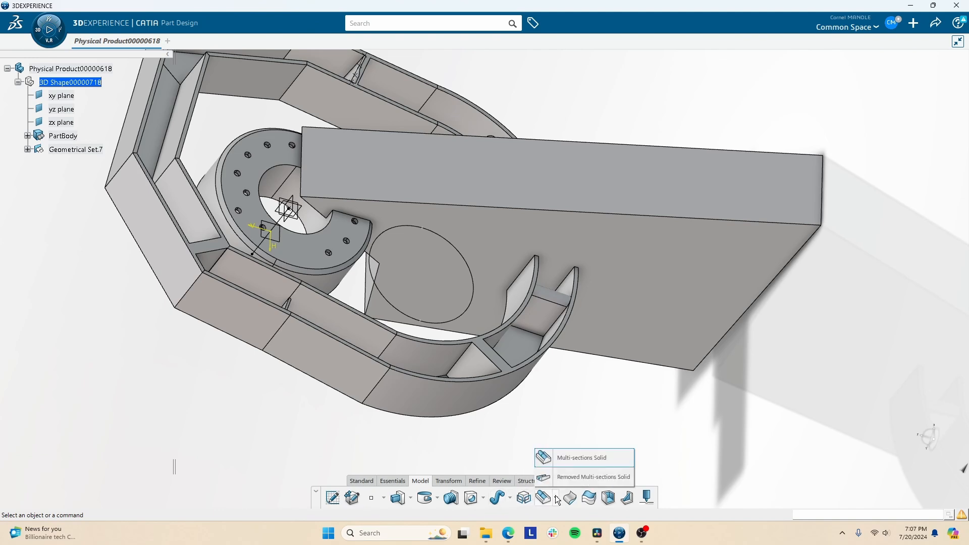
- Select all the housing geometry and delete it, leaving the reference planes and Geometrical Set.7
{"action": "left_click", "coordinate": [520, 501]}
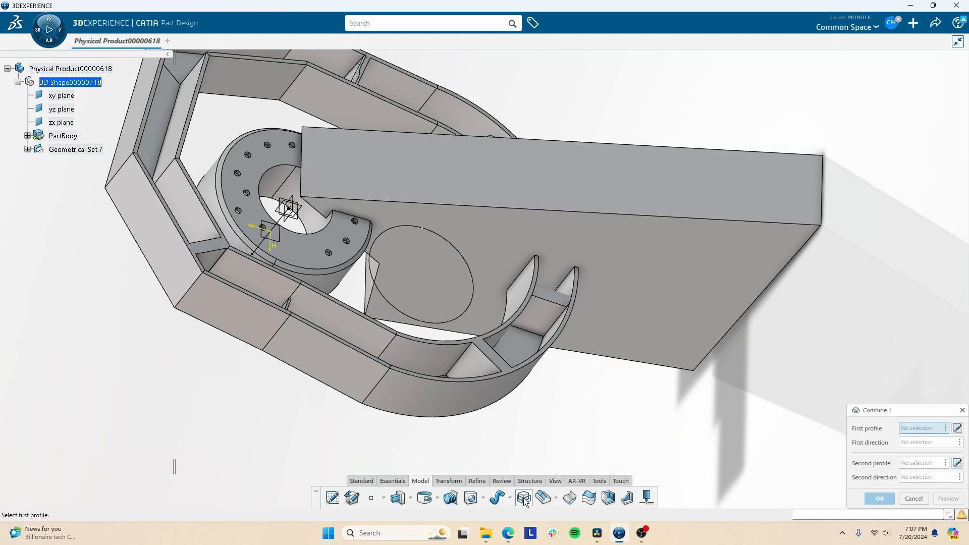
{"action": "left_click", "coordinate": [913, 499]}
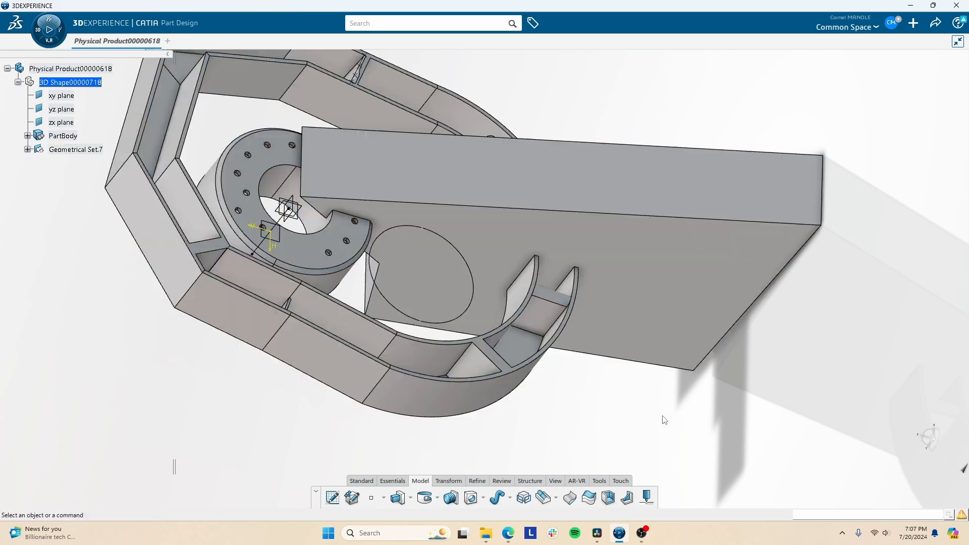
{"action": "middle_click_drag", "start_coordinate": [464, 323], "coordinate": [461, 357], "text": "ctrl"}
{"action": "left_click_drag", "start_coordinate": [265, 123], "coordinate": [603, 465]}
{"action": "left_click", "coordinate": [563, 312]}
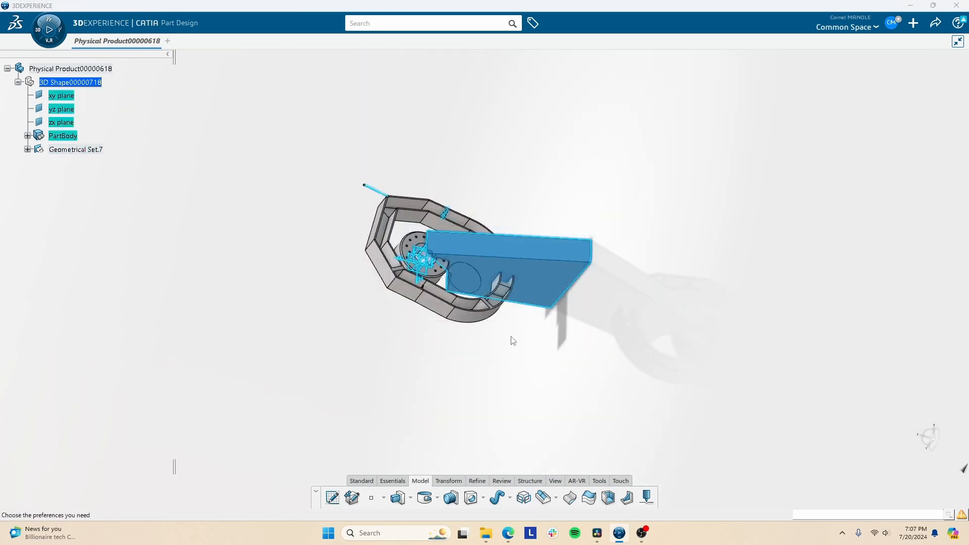
{"action": "left_click", "coordinate": [898, 490]}
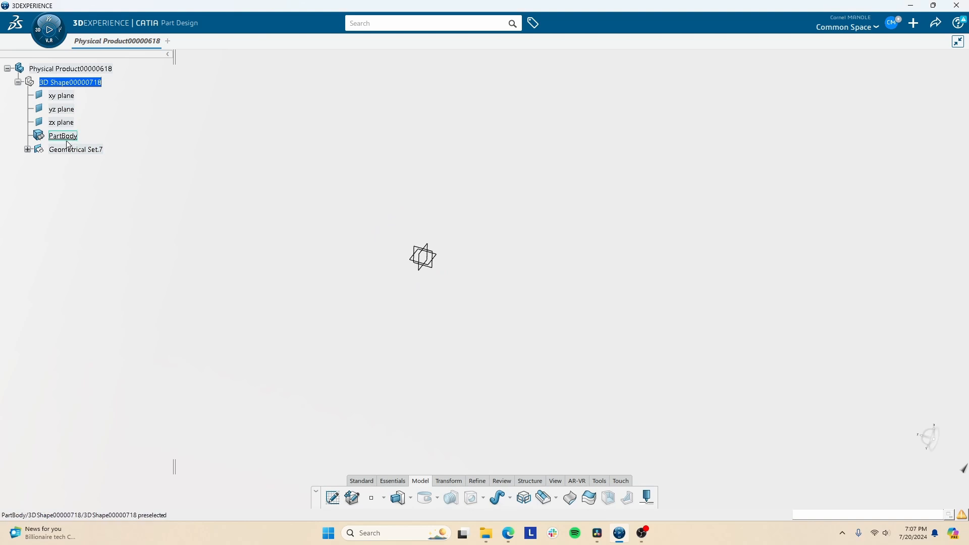
{"action": "left_click", "coordinate": [40, 149]}
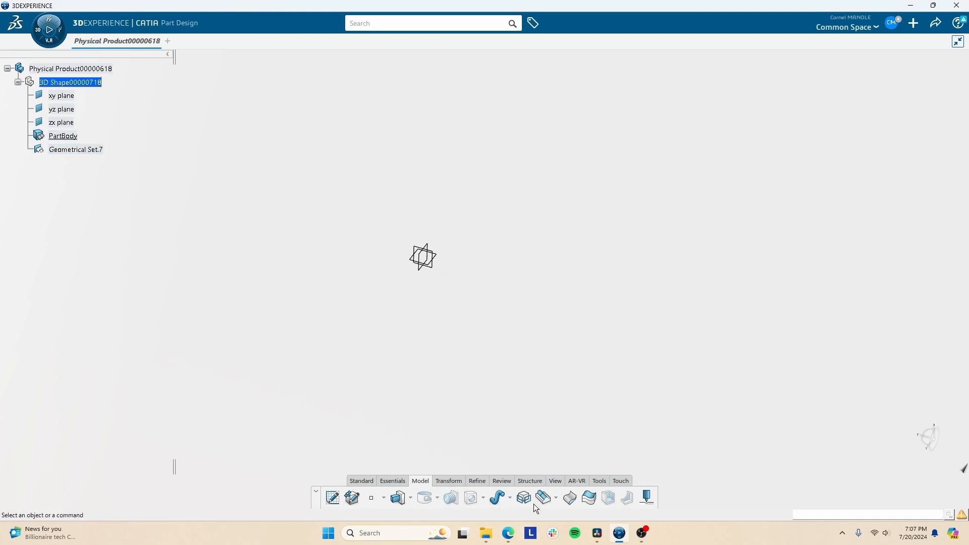
- Define Geometrical Set.7 as the work object
{"action": "left_click", "coordinate": [434, 267]}
{"action": "right_click", "coordinate": [67, 150]}
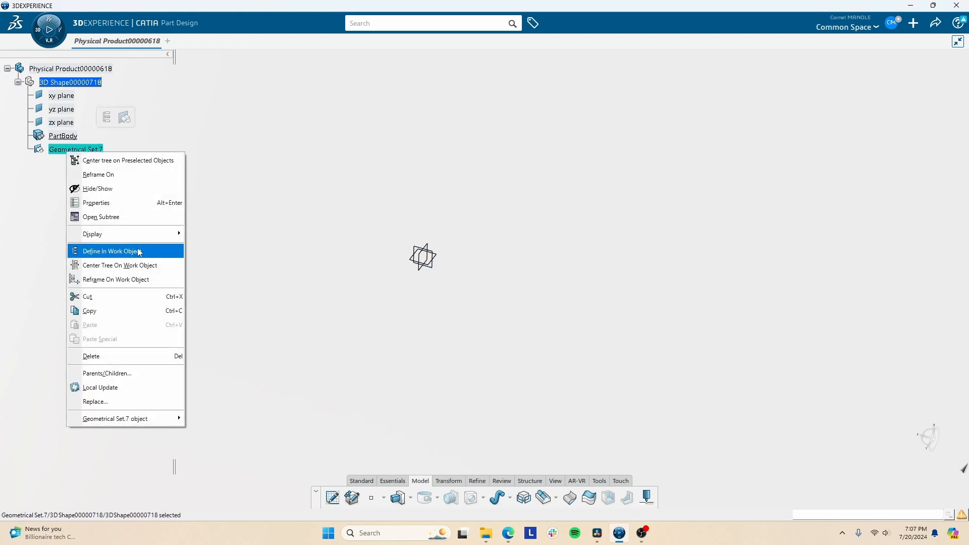
{"action": "left_click", "coordinate": [121, 248]}
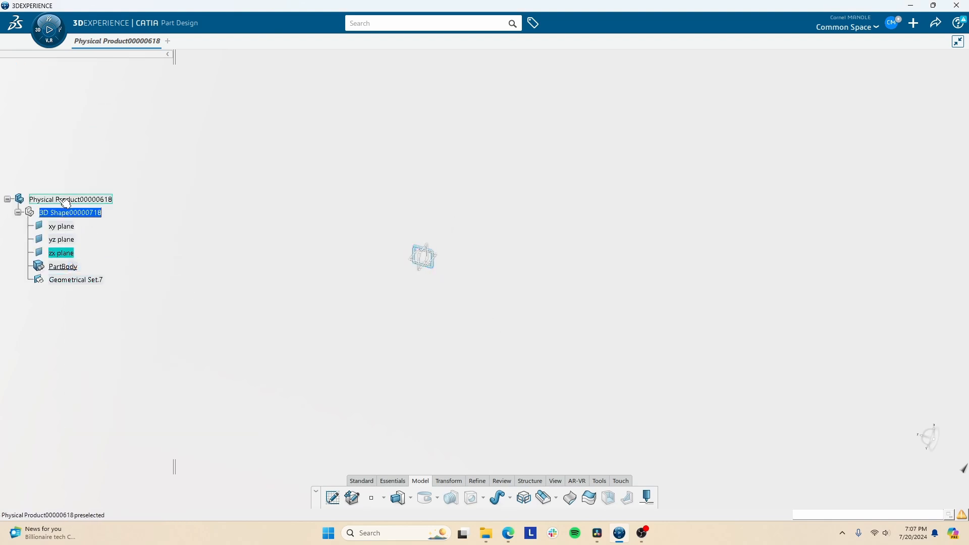
{"action": "left_click_drag", "start_coordinate": [28, 235], "coordinate": [31, 135]}
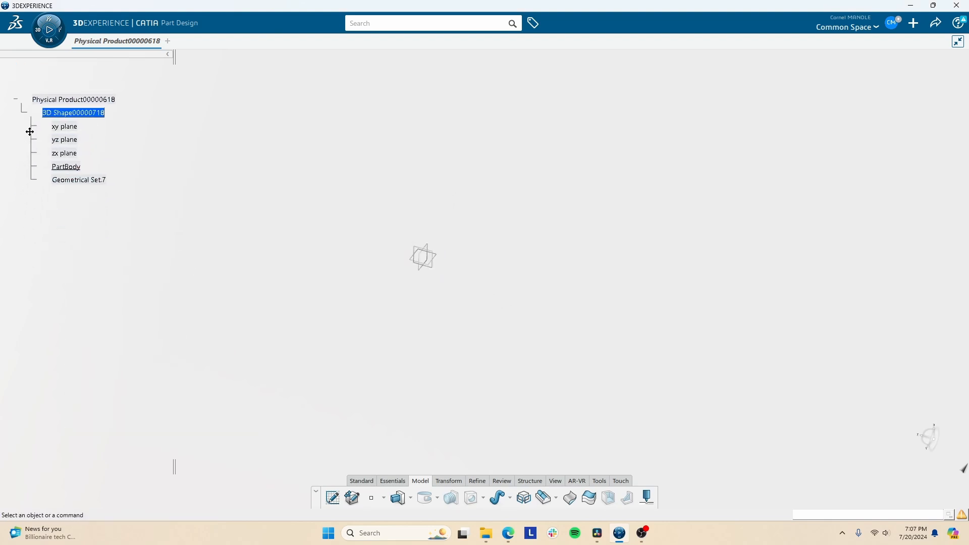
- Create offset Plane.5 from the zx plane and Plane.6 150mm from the xy plane
{"action": "left_click", "coordinate": [437, 272]}
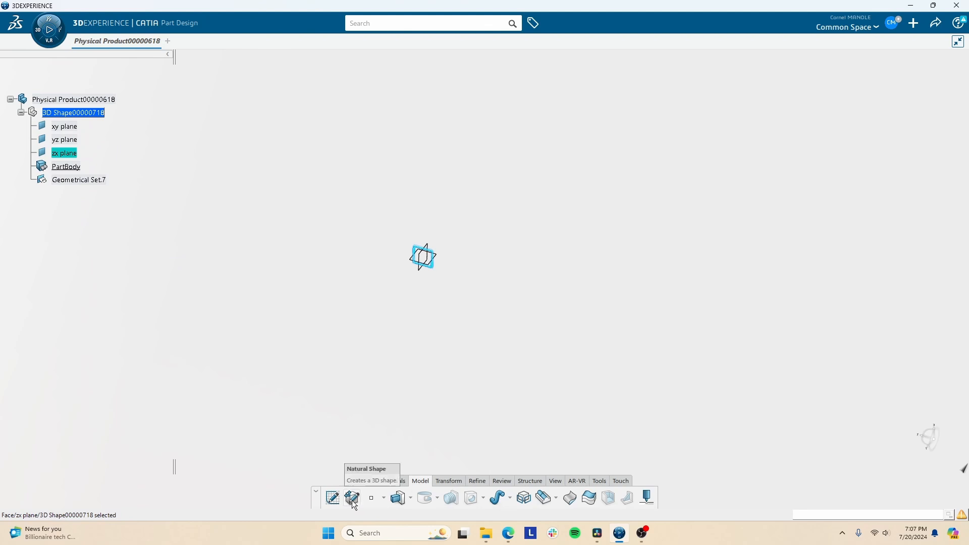
{"action": "left_click", "coordinate": [394, 480]}
{"action": "left_click", "coordinate": [249, 496]}
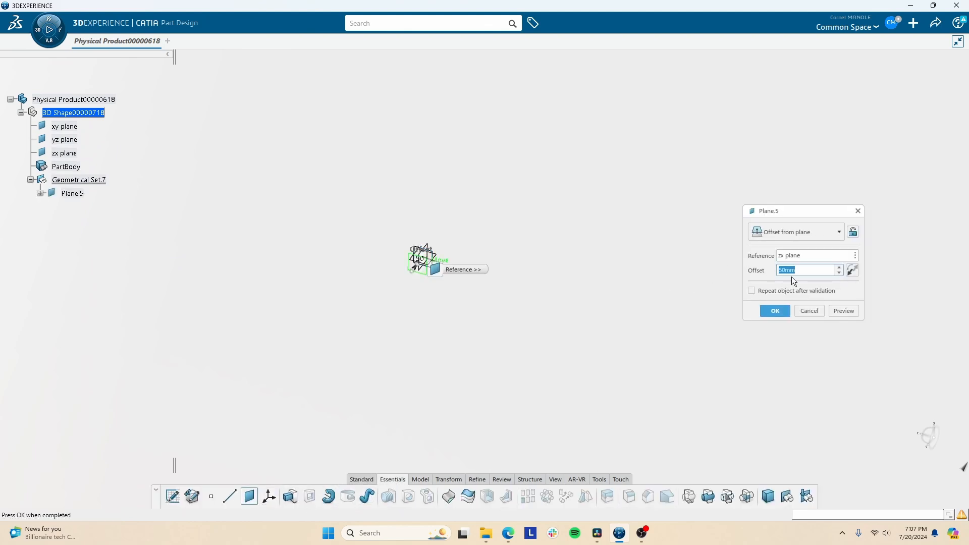
{"action": "left_click", "coordinate": [764, 315]}
{"action": "middle_click_drag", "start_coordinate": [463, 296], "coordinate": [460, 271]}
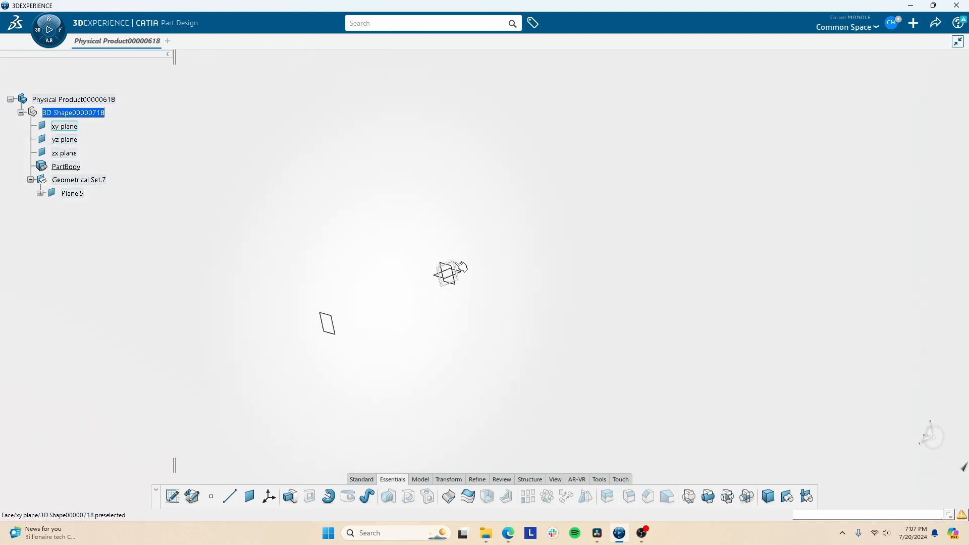
{"action": "left_click", "coordinate": [255, 501]}
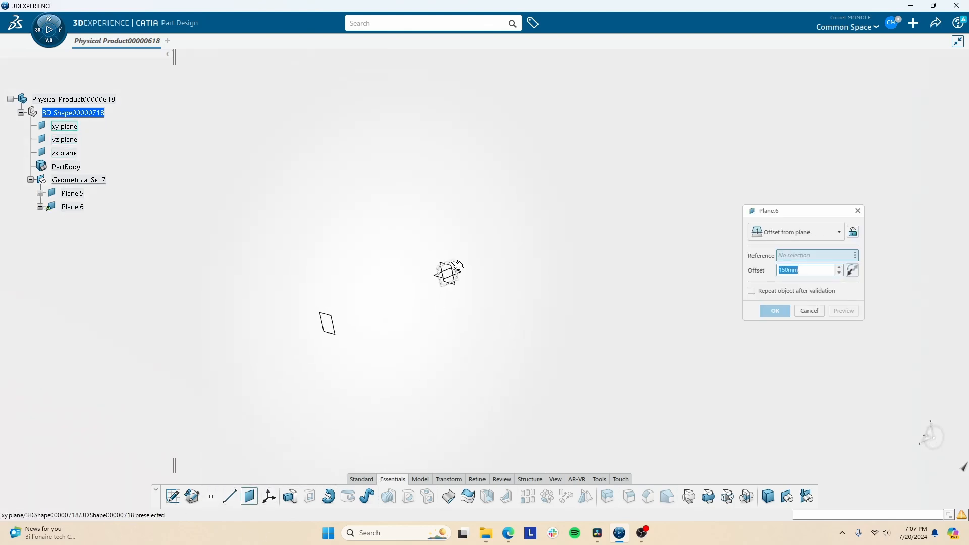
{"action": "left_click", "coordinate": [455, 266]}
{"action": "left_click", "coordinate": [780, 315]}
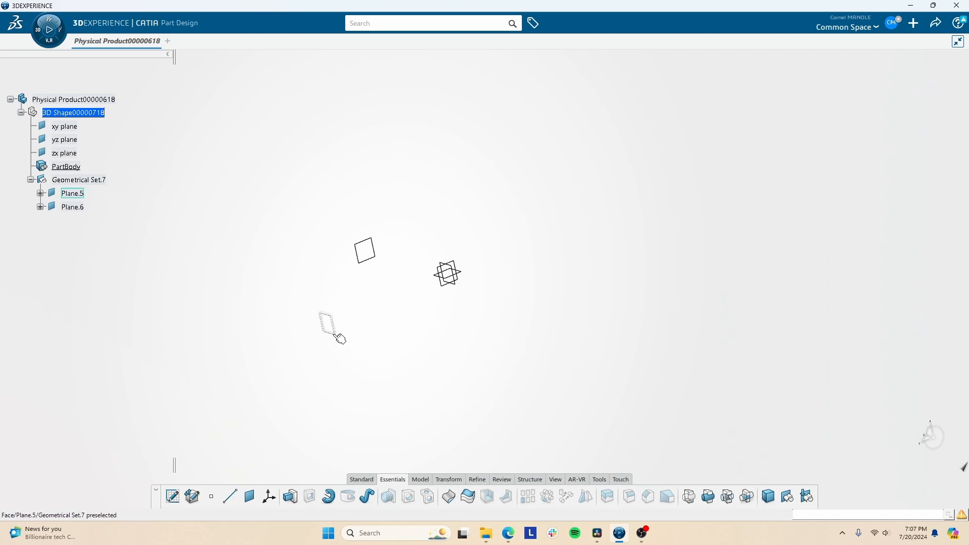
- Sketch a circle centred on the origin on Plane.5
{"action": "left_click", "coordinate": [172, 497]}
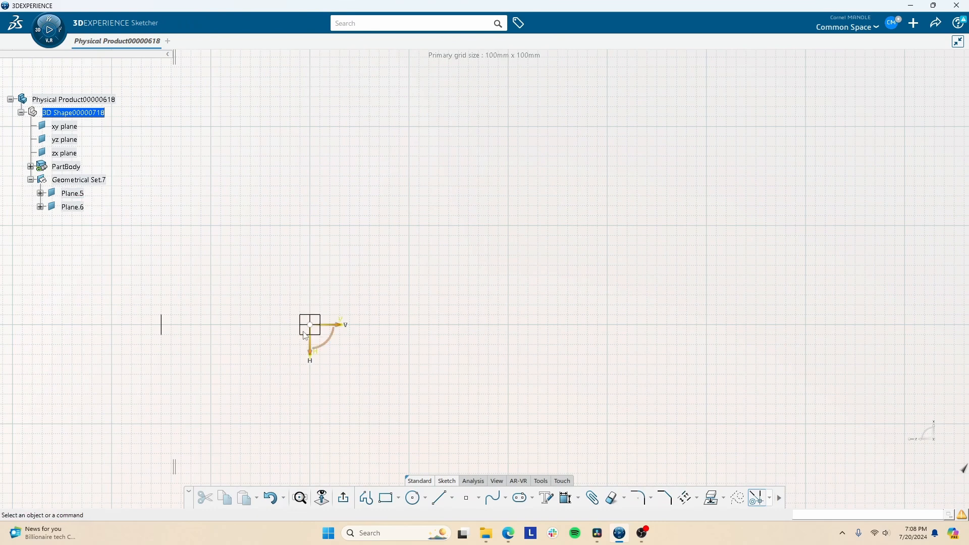
{"action": "left_click", "coordinate": [311, 338]}
{"action": "left_click", "coordinate": [411, 498]}
{"action": "left_click", "coordinate": [310, 325]}
{"action": "left_click", "coordinate": [366, 374]}
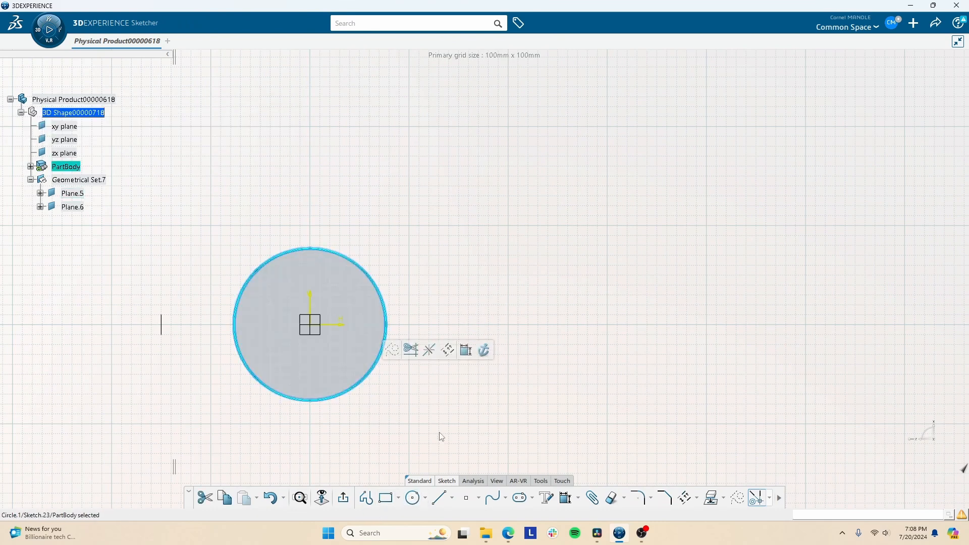
{"action": "left_click_drag", "start_coordinate": [349, 391], "coordinate": [349, 351]}
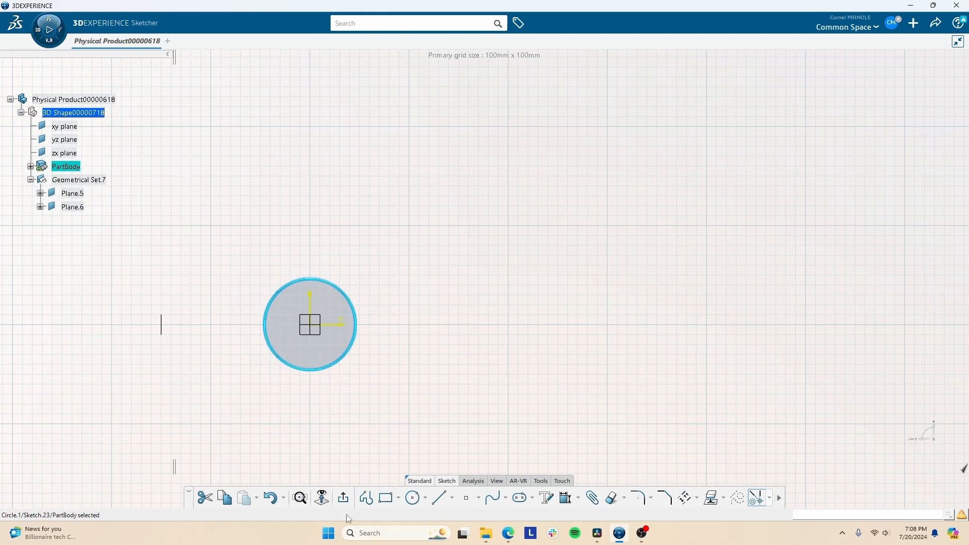
{"action": "left_click", "coordinate": [343, 499]}
- Sketch a centred rectangle at the origin on the other offset plane
{"action": "mouse_move", "coordinate": [270, 413]}
{"action": "middle_mouse_down"}
{"action": "mouse_move", "coordinate": [241, 335]}
{"action": "mouse_move", "coordinate": [593, 301]}
{"action": "middle_mouse_up"}
{"action": "left_click", "coordinate": [775, 167]}
{"action": "left_click", "coordinate": [848, 126]}
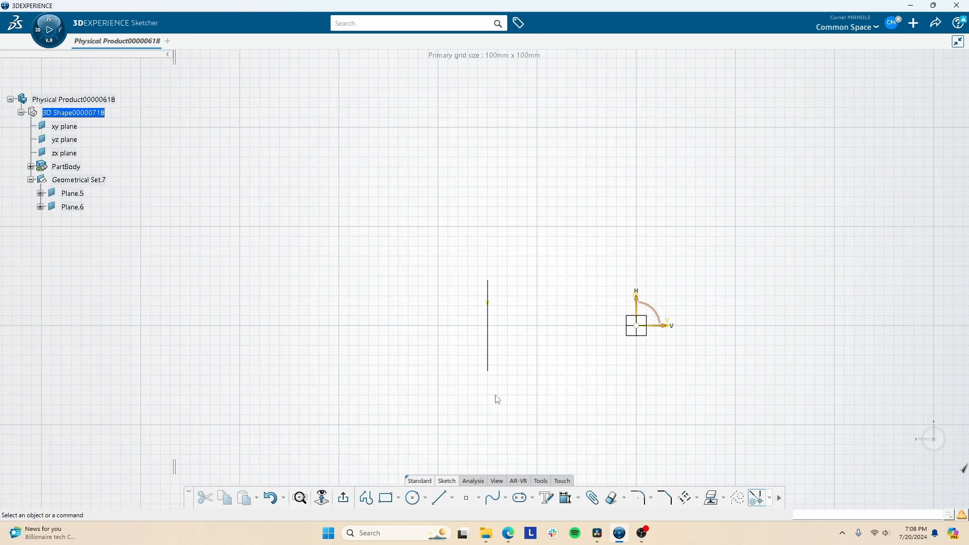
{"action": "left_click", "coordinate": [385, 498]}
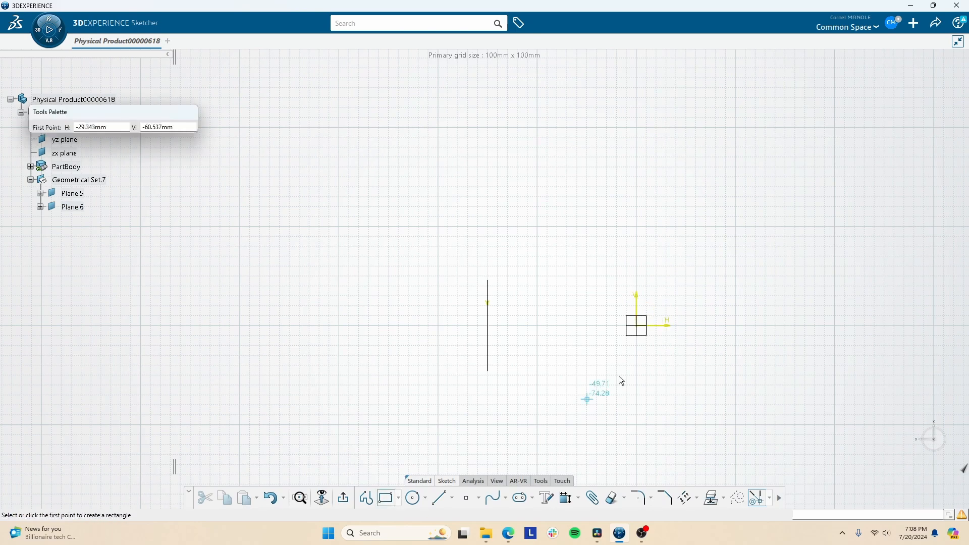
{"action": "left_click", "coordinate": [398, 498]}
{"action": "left_click", "coordinate": [408, 401]}
{"action": "left_click", "coordinate": [636, 326]}
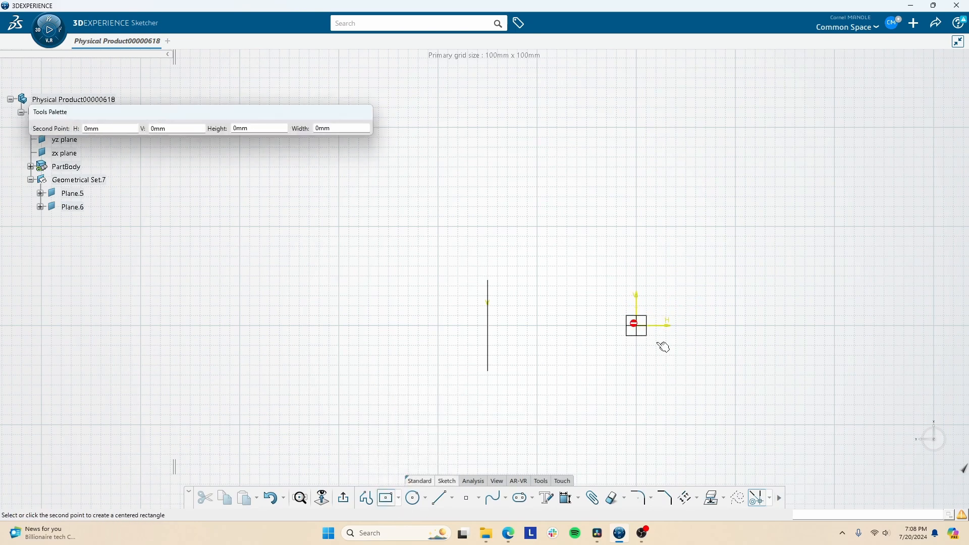
{"action": "left_click", "coordinate": [670, 363]}
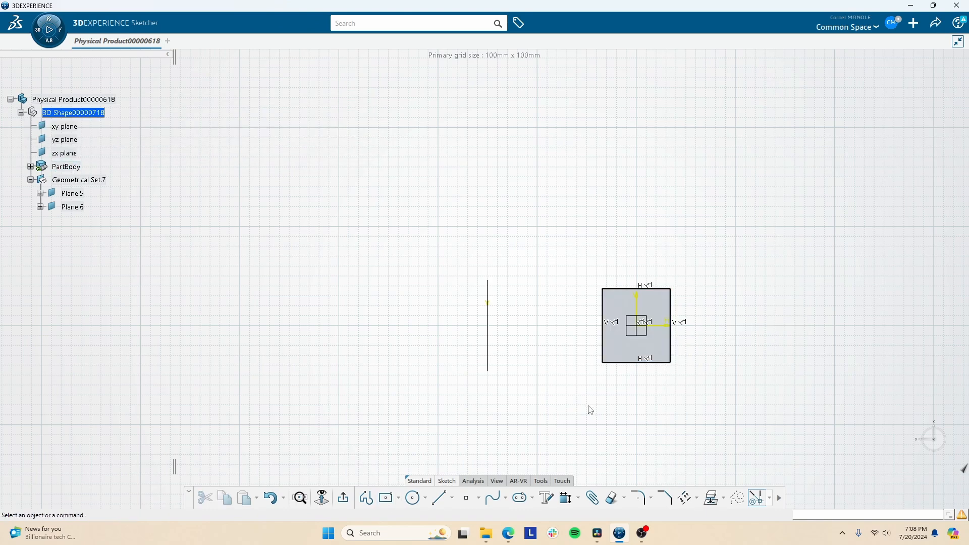
{"action": "left_click", "coordinate": [344, 499]}
{"action": "mouse_move", "coordinate": [477, 346]}
{"action": "middle_mouse_down"}
{"action": "mouse_move", "coordinate": [432, 318]}
{"action": "mouse_move", "coordinate": [478, 350]}
{"action": "mouse_move", "coordinate": [642, 413]}
{"action": "mouse_move", "coordinate": [585, 339]}
{"action": "middle_mouse_up"}
- Create Combine.1 from the rectangle Sketch.24 and circle Sketch.23 profiles
{"action": "left_click", "coordinate": [420, 480]}
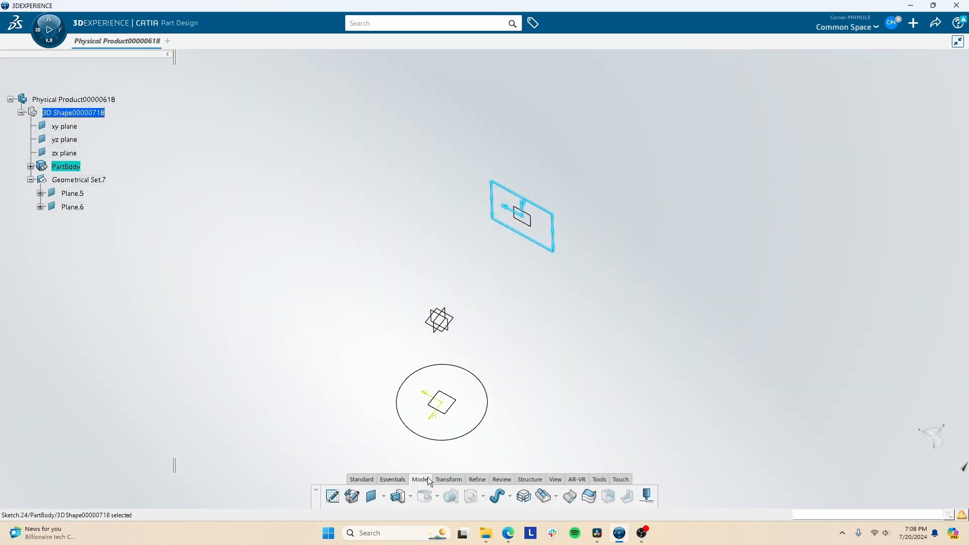
{"action": "left_click", "coordinate": [527, 499]}
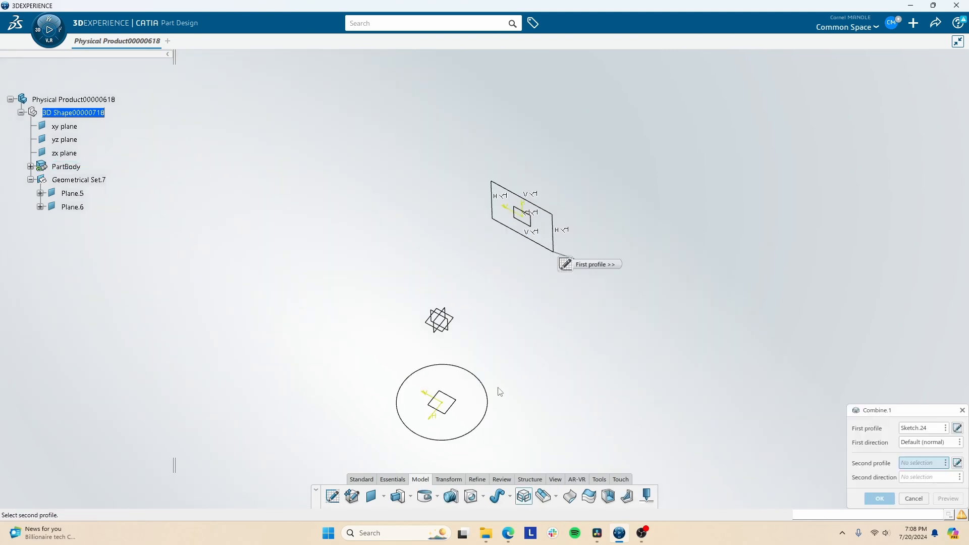
{"action": "left_click", "coordinate": [477, 378]}
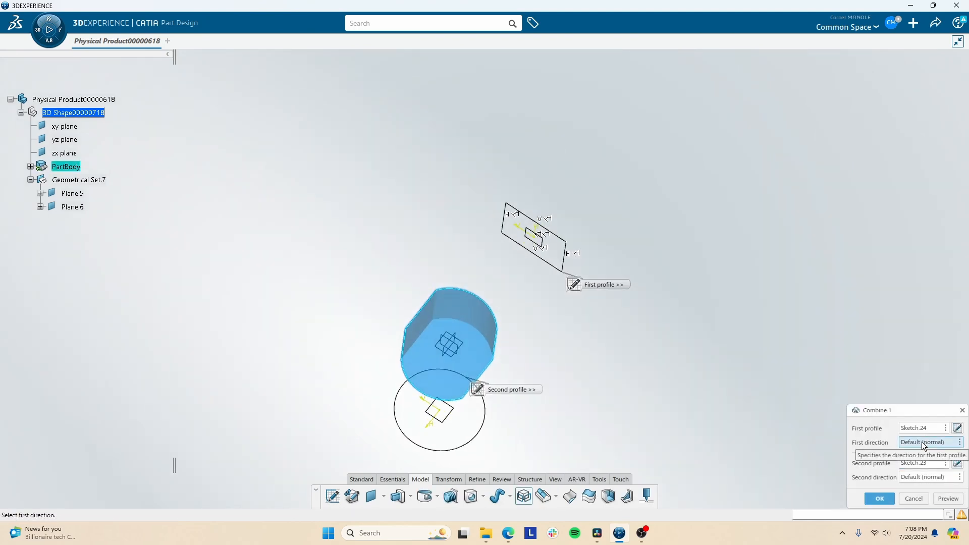
{"action": "left_click", "coordinate": [912, 464]}
{"action": "left_click", "coordinate": [924, 428]}
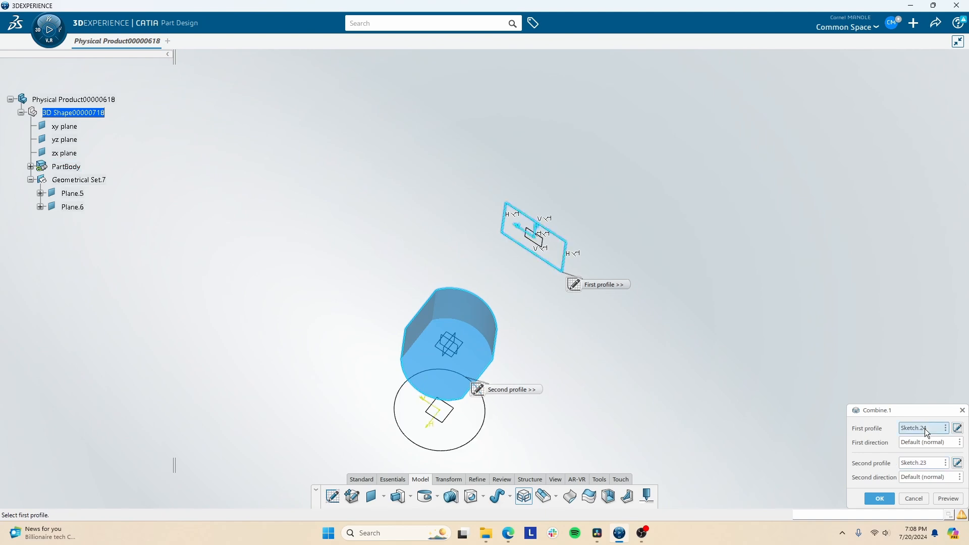
{"action": "mouse_move", "coordinate": [434, 346]}
{"action": "middle_mouse_down"}
{"action": "mouse_move", "coordinate": [547, 323]}
{"action": "mouse_move", "coordinate": [433, 253]}
{"action": "mouse_move", "coordinate": [389, 290]}
{"action": "middle_mouse_up"}
{"action": "middle_click_drag", "start_coordinate": [381, 341], "coordinate": [336, 341]}
{"action": "right_click", "coordinate": [336, 342]}
{"action": "left_click", "coordinate": [298, 442]}
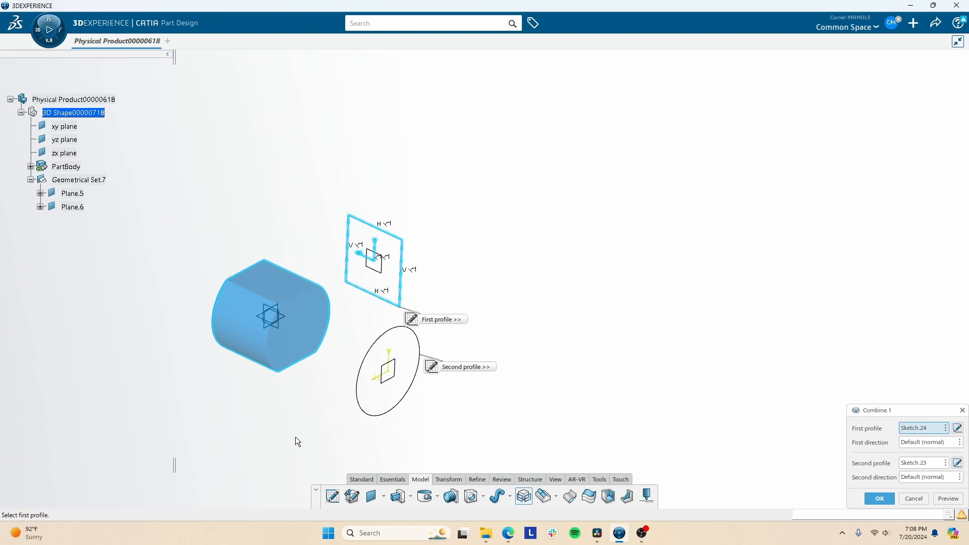
{"action": "left_click", "coordinate": [945, 447]}
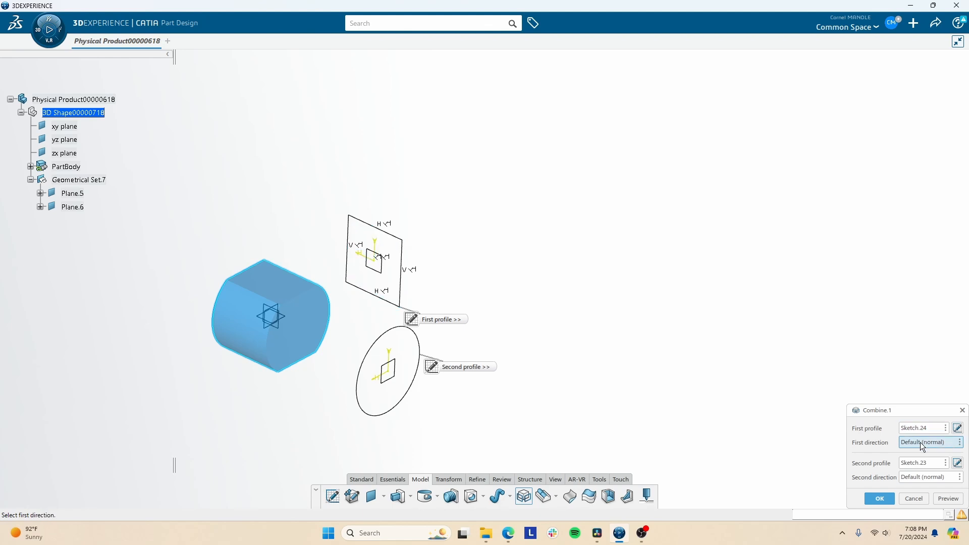
{"action": "left_click", "coordinate": [911, 481]}
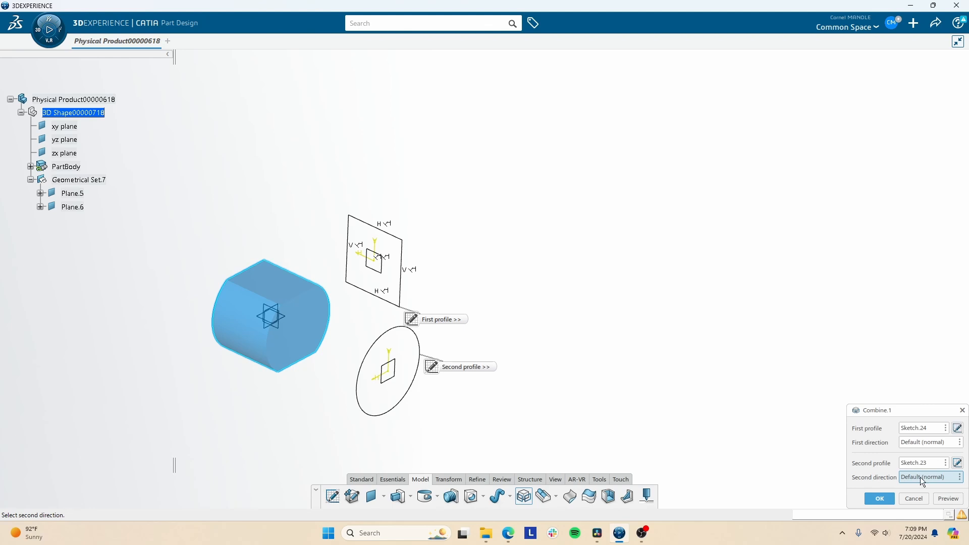
{"action": "left_click", "coordinate": [887, 500]}
- Select all six elements with Ctrl+A and call up Delete
{"action": "middle_click_drag", "start_coordinate": [309, 359], "coordinate": [495, 266]}
{"action": "left_click", "coordinate": [554, 498]}
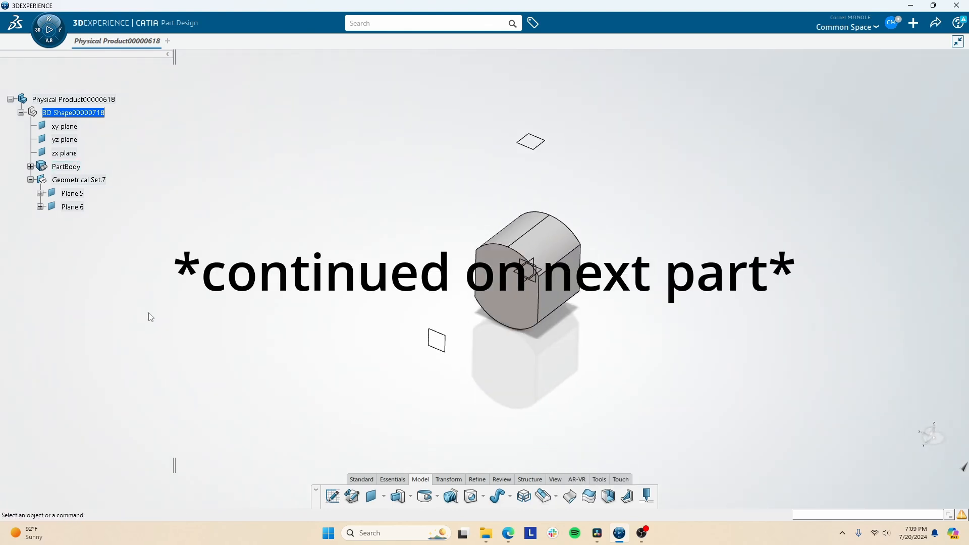
{"action": "key", "text": "ctrl+a"}
{"action": "key", "text": "Delete"}
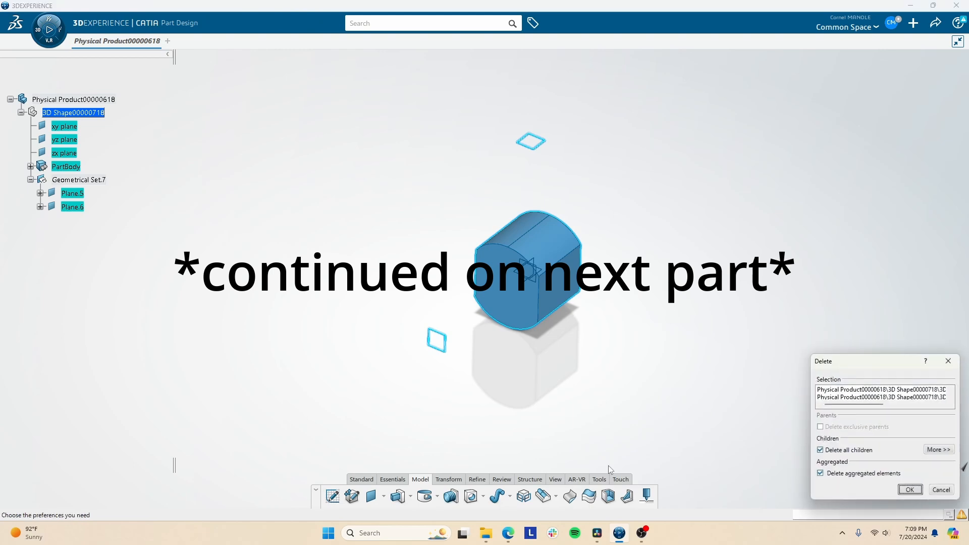